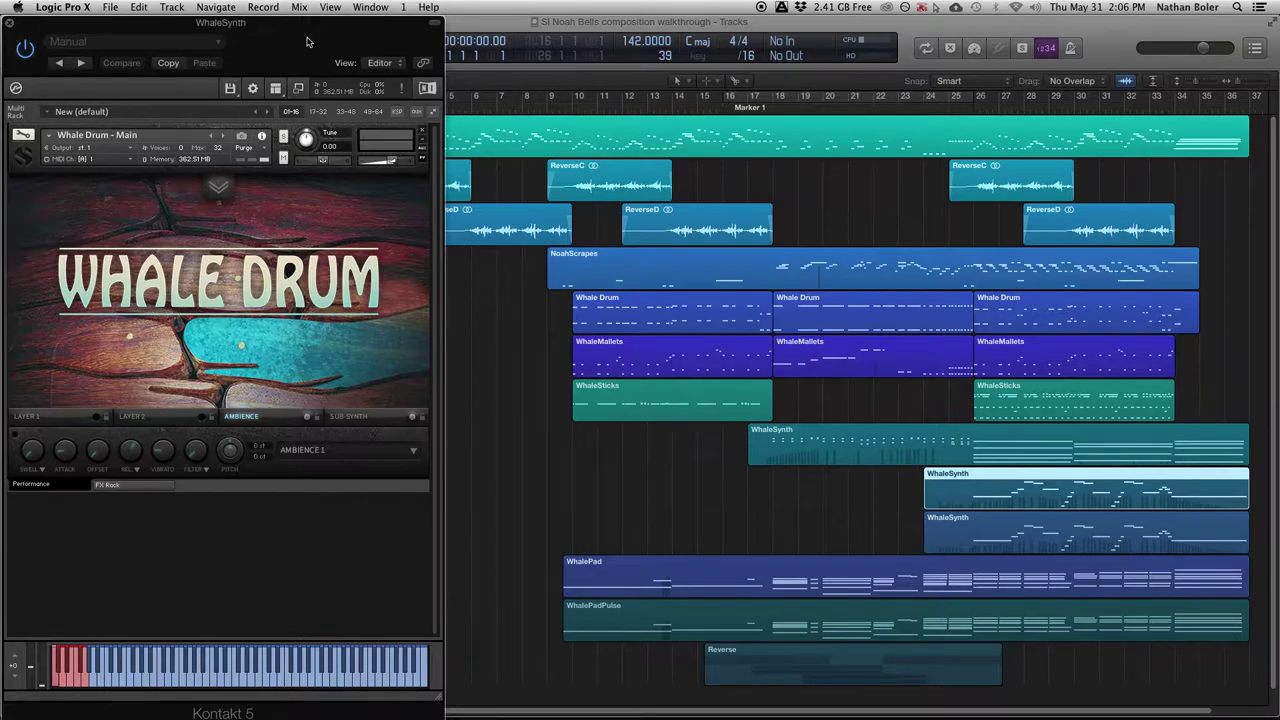
Dismiss the ambience preset list and close the WhaleSynth Whale Drum instrument window.
left_click(413, 450)
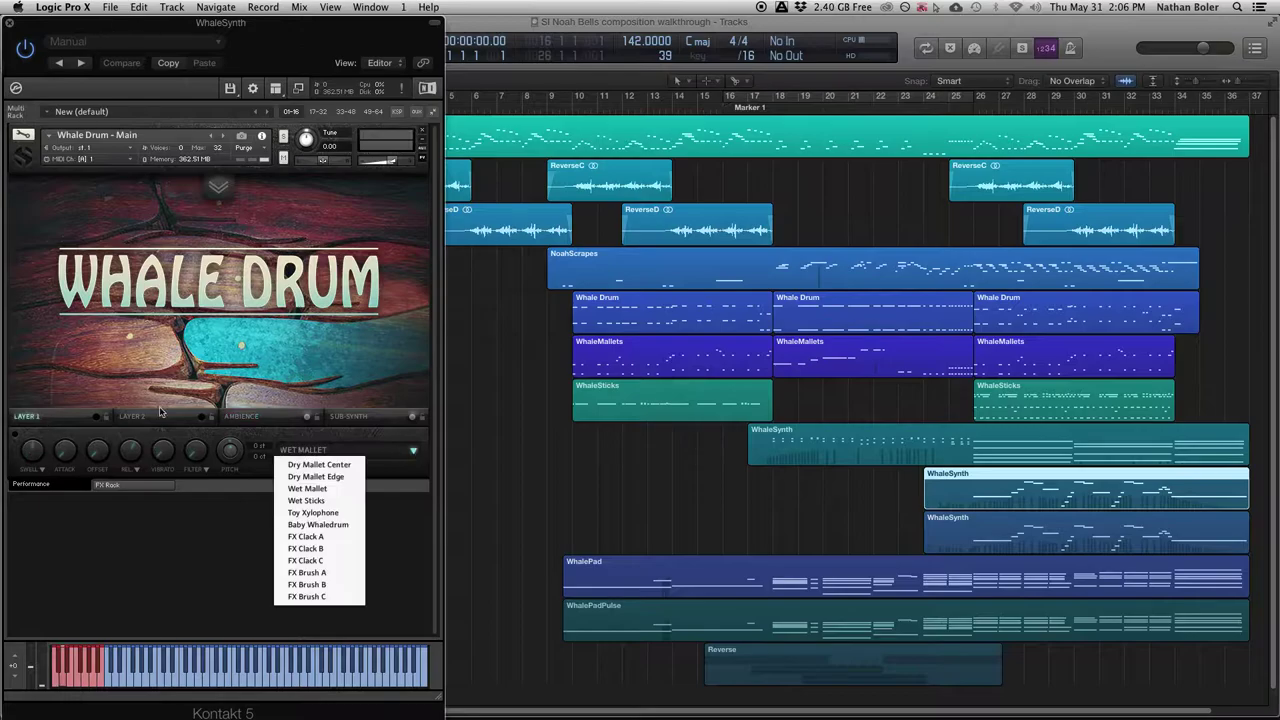
left_click(330, 480)
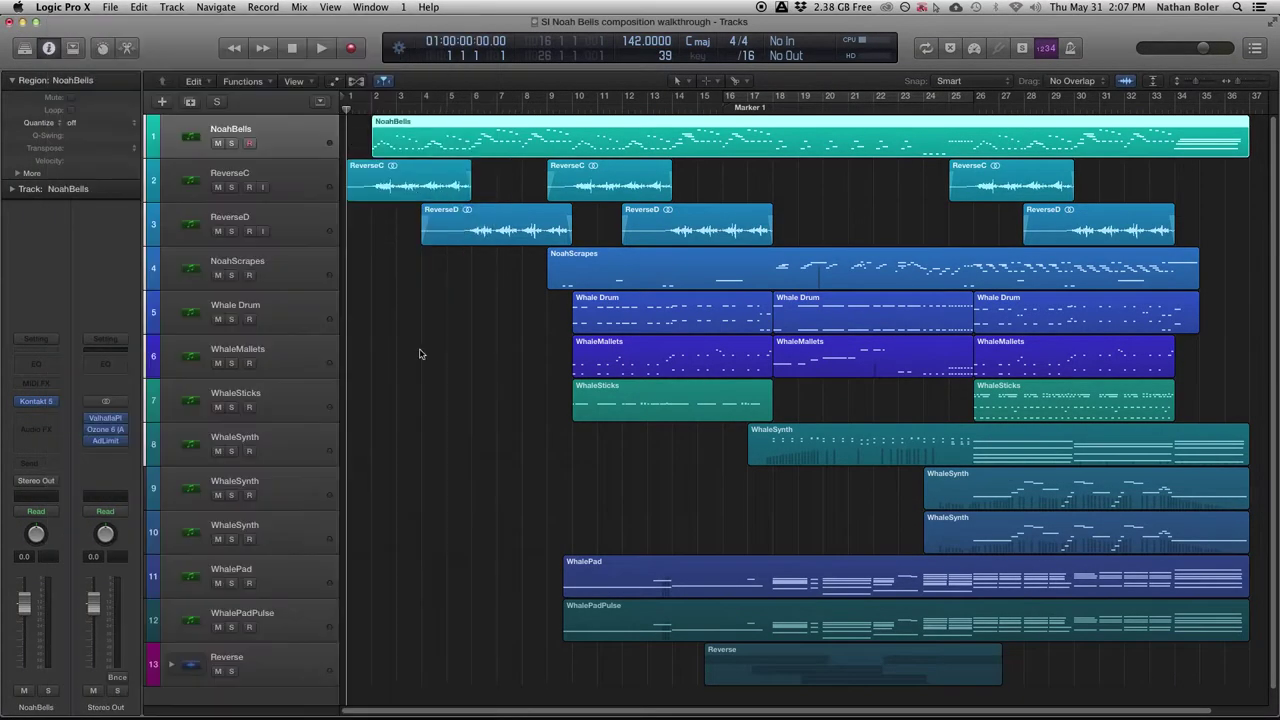
Play all regions' notes in the Piano Roll, then close it and return the playhead to bar 1.
key("super+a")
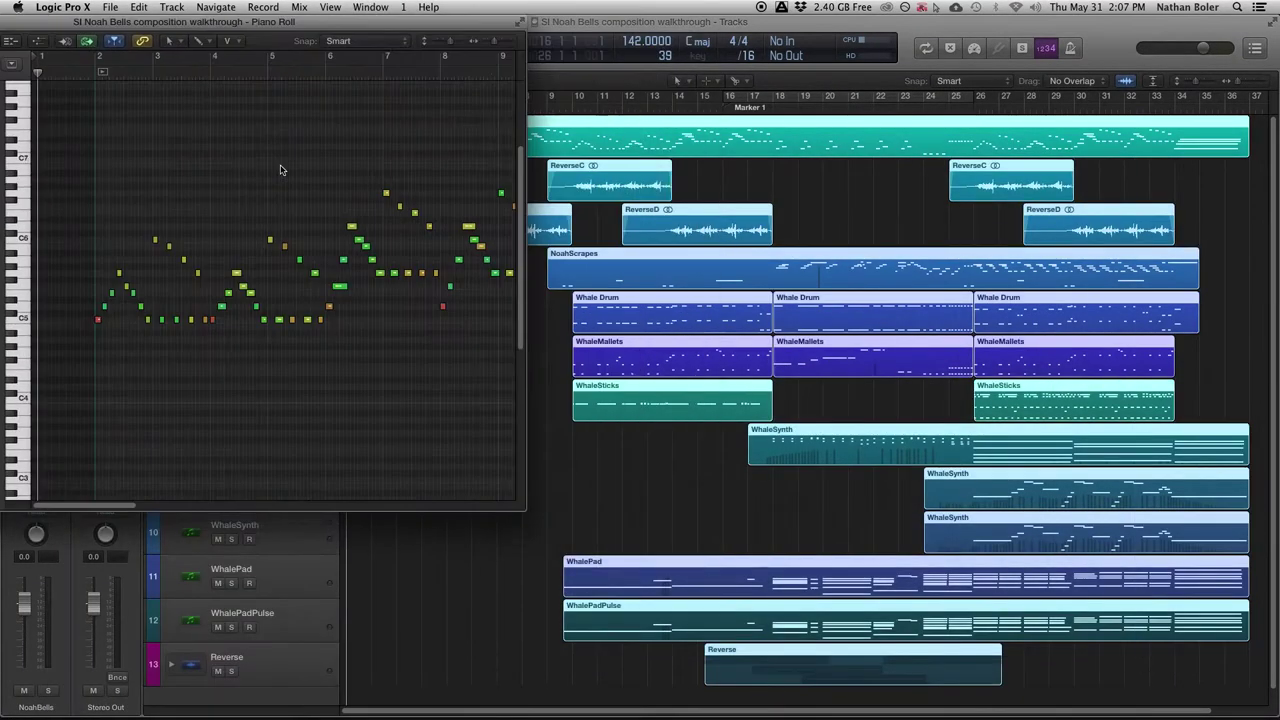
key("super+4")
key("space")
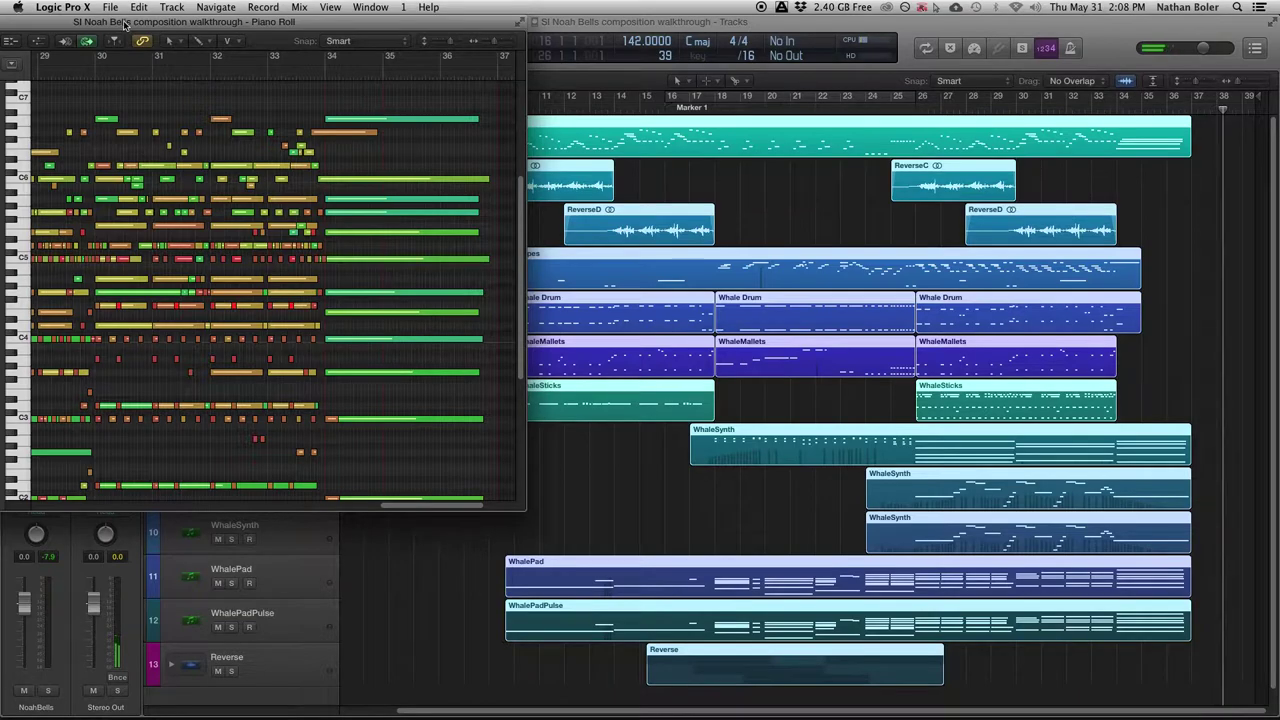
left_click_drag(125, 22, 292, 27)
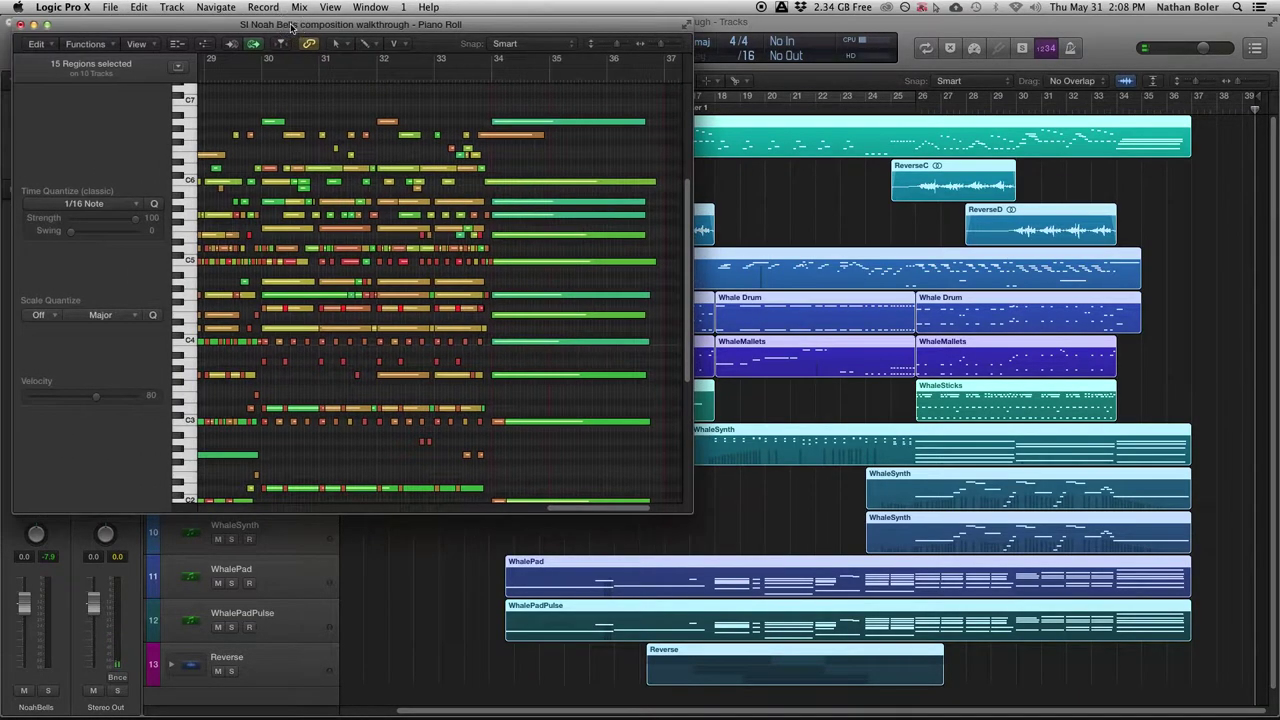
left_click(20, 24)
key("Return")
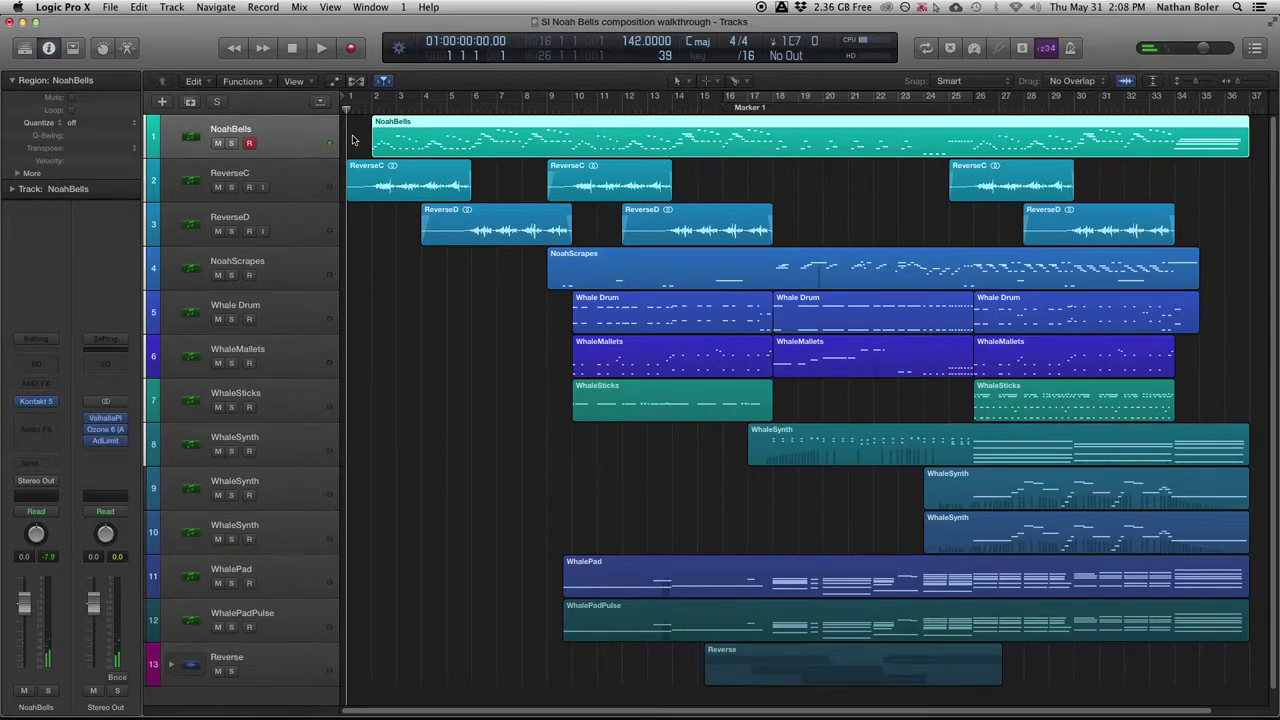
Play ReverseC soloed to bar 9, unsolo it, then select ReverseD and NoahScrapes.
left_click(310, 172)
left_click(233, 188)
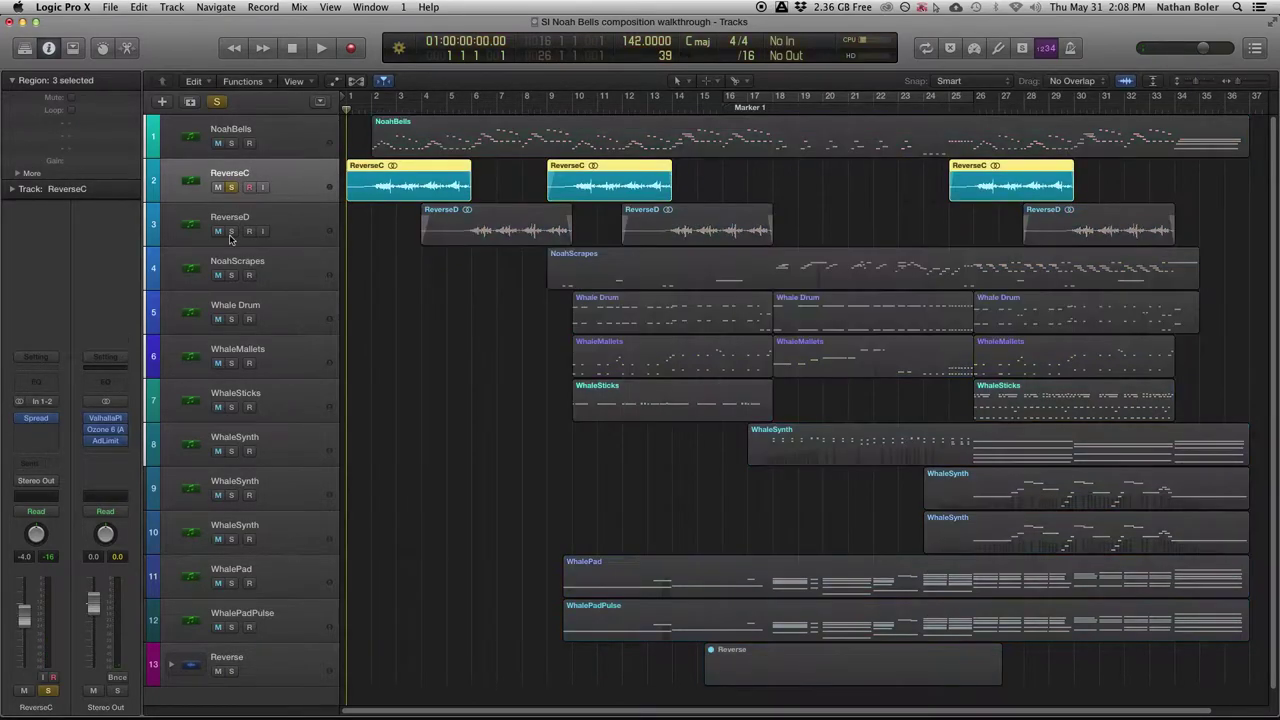
key("space")
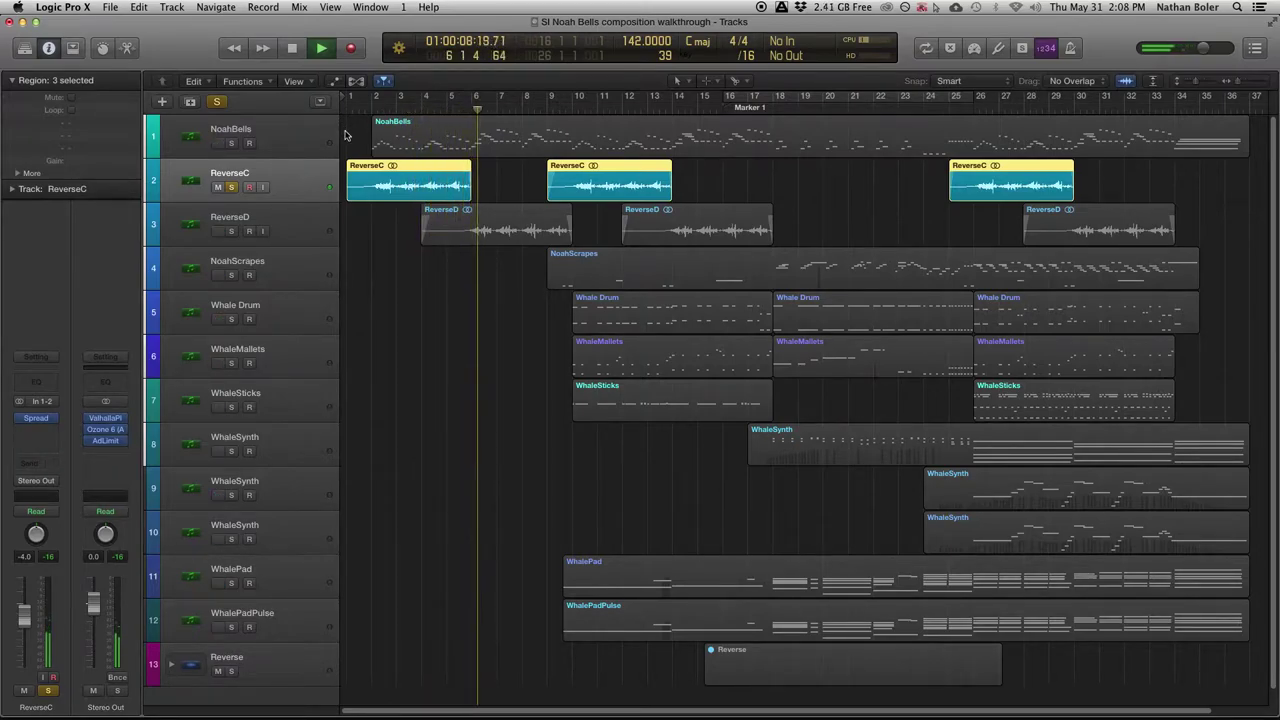
key("space")
left_click(234, 188)
left_click(296, 212)
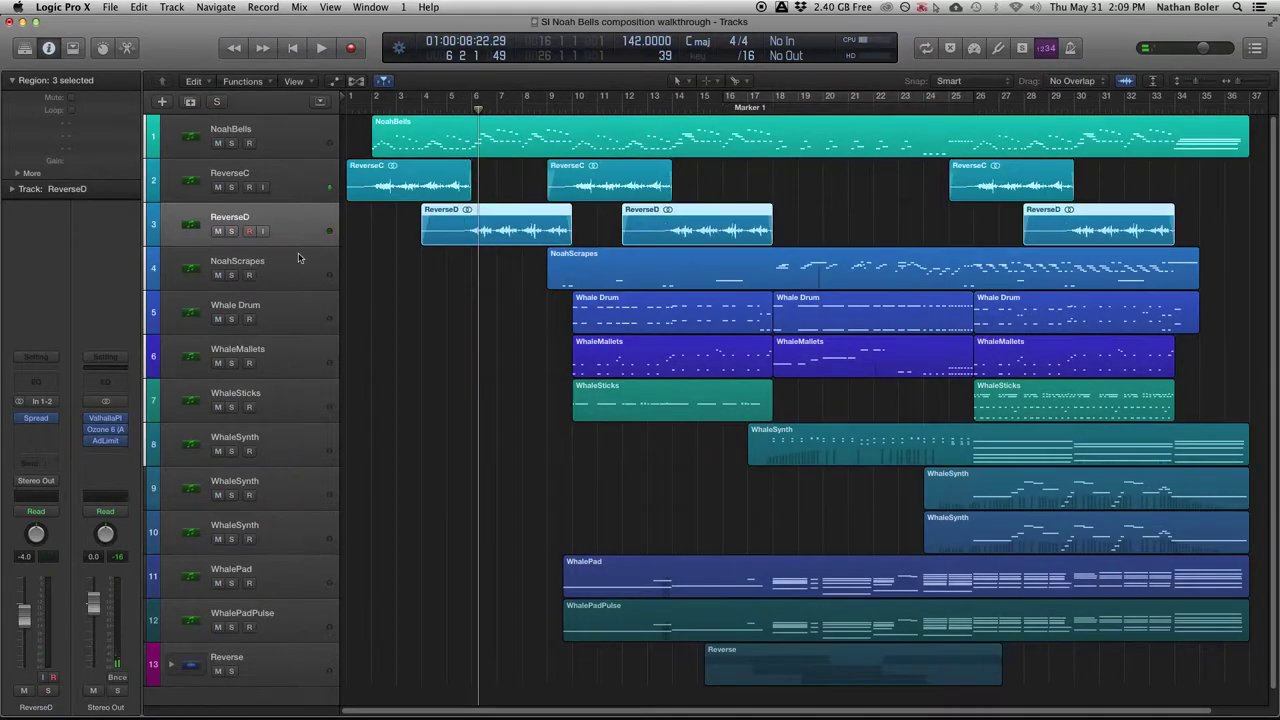
left_click(298, 283)
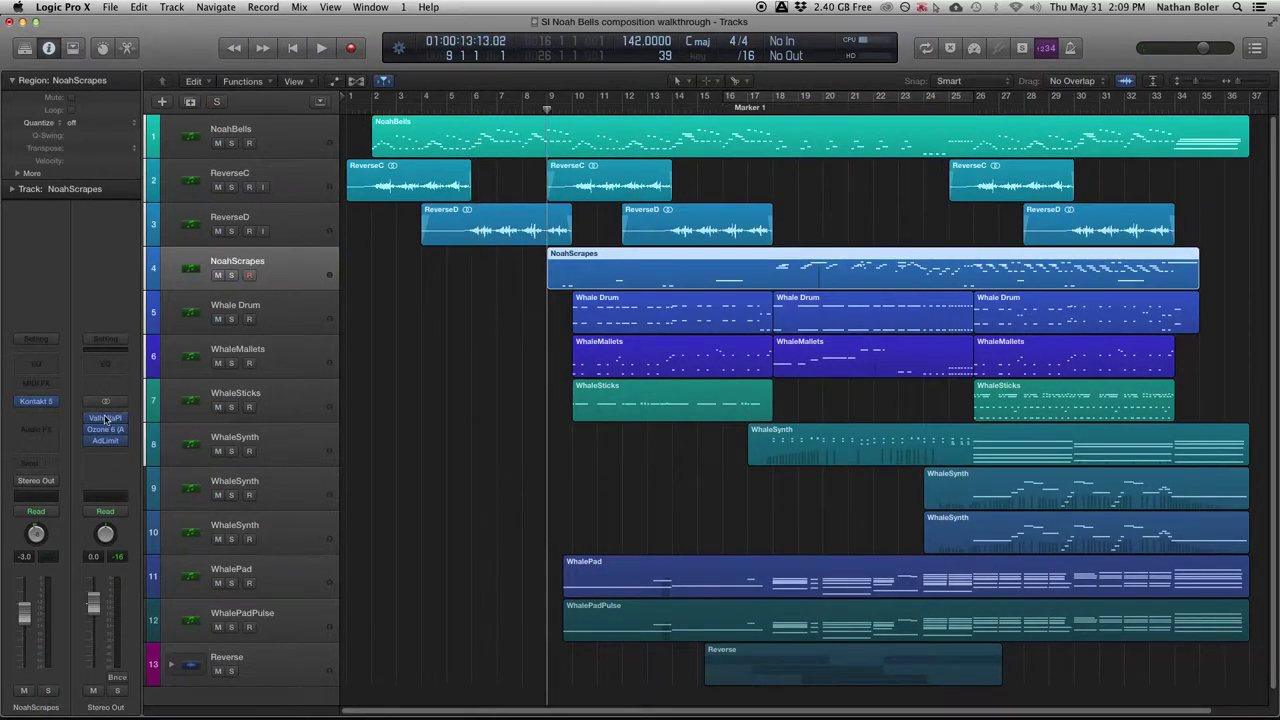
Show NoahScrapes' instrument, play it soloed, jump ahead to bar 25, then stop.
left_click(41, 404)
key("s")
key("space")
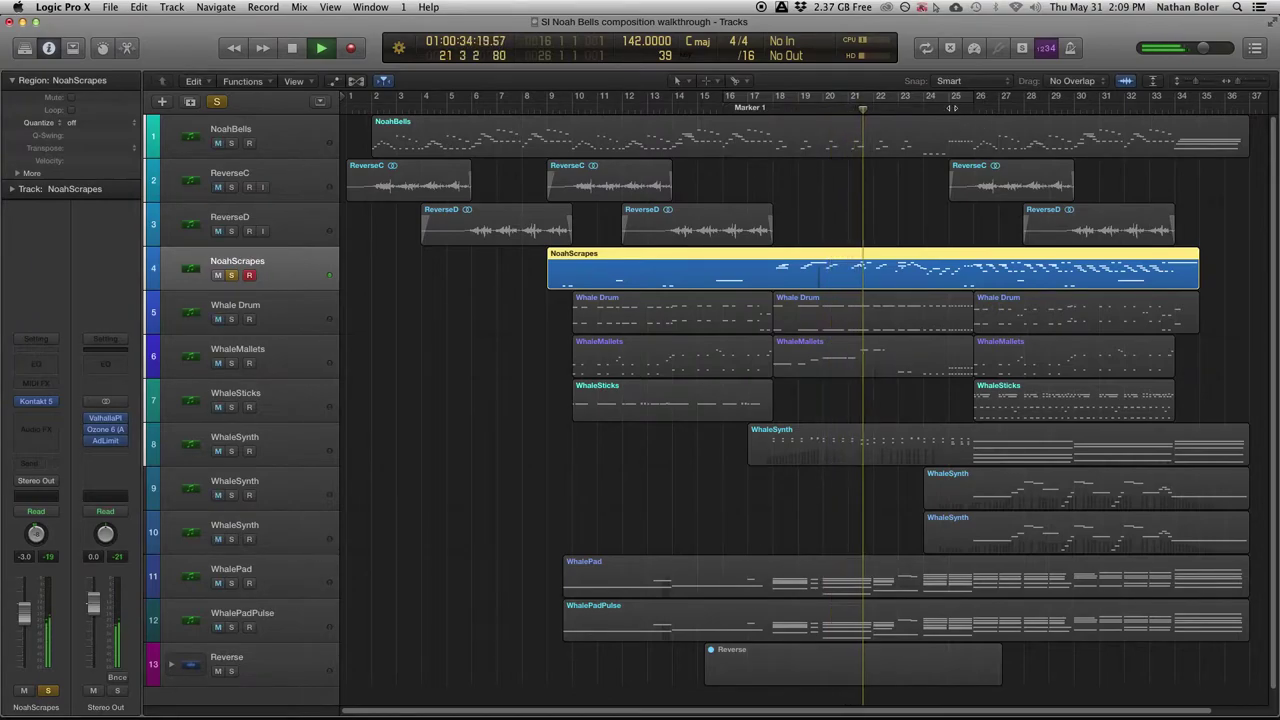
left_click(949, 108)
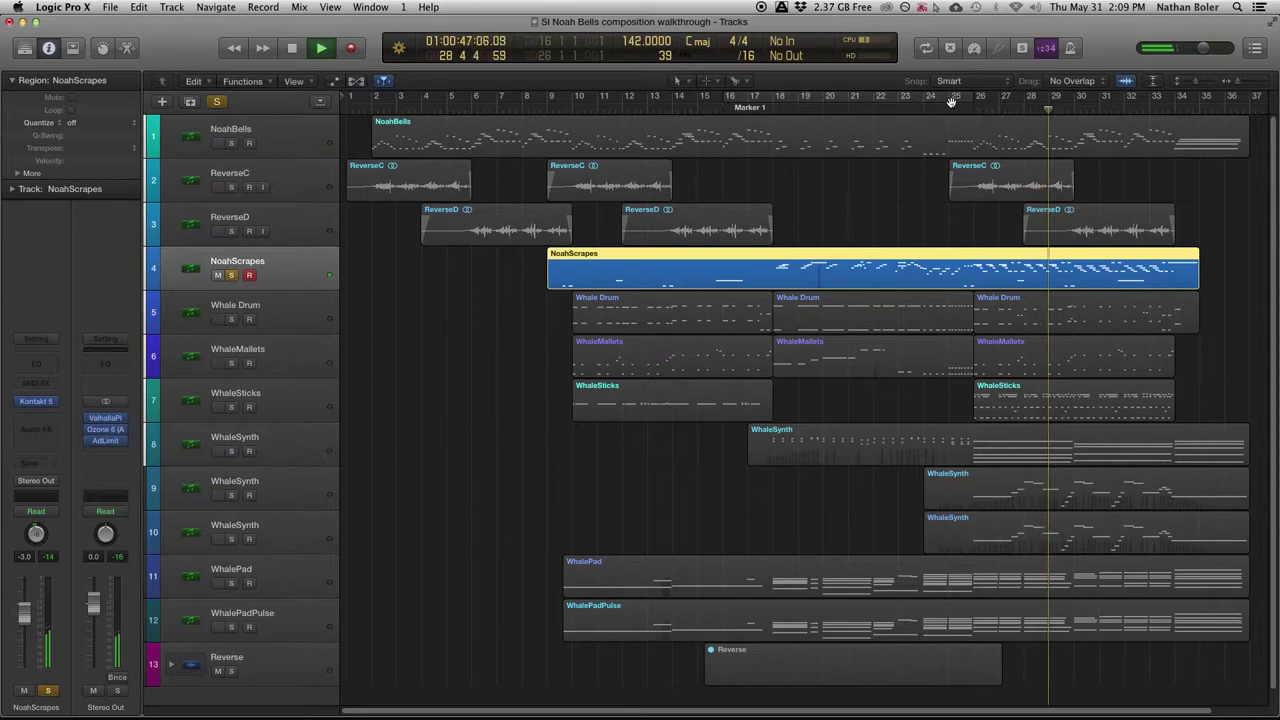
key("space")
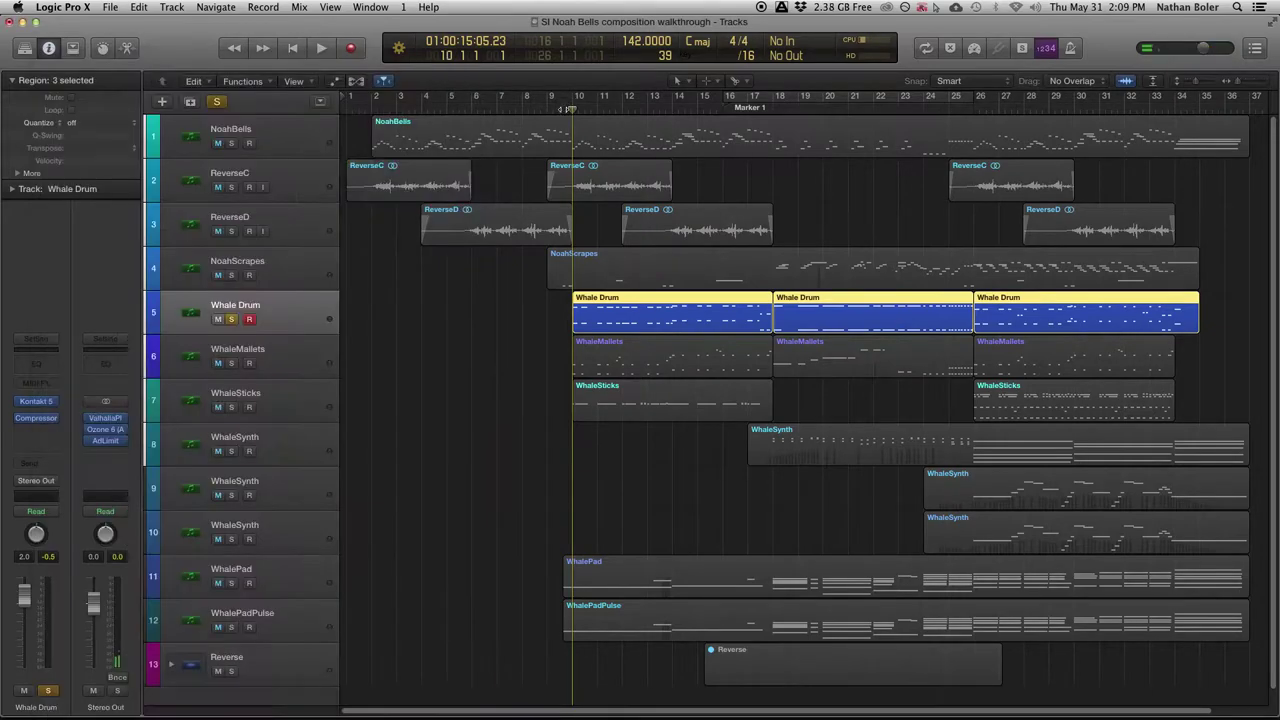
Close the Whale Drum window, play the soloed track to bar 19, unsolo it, and select WhaleMallets.
key("super+w")
key("space")
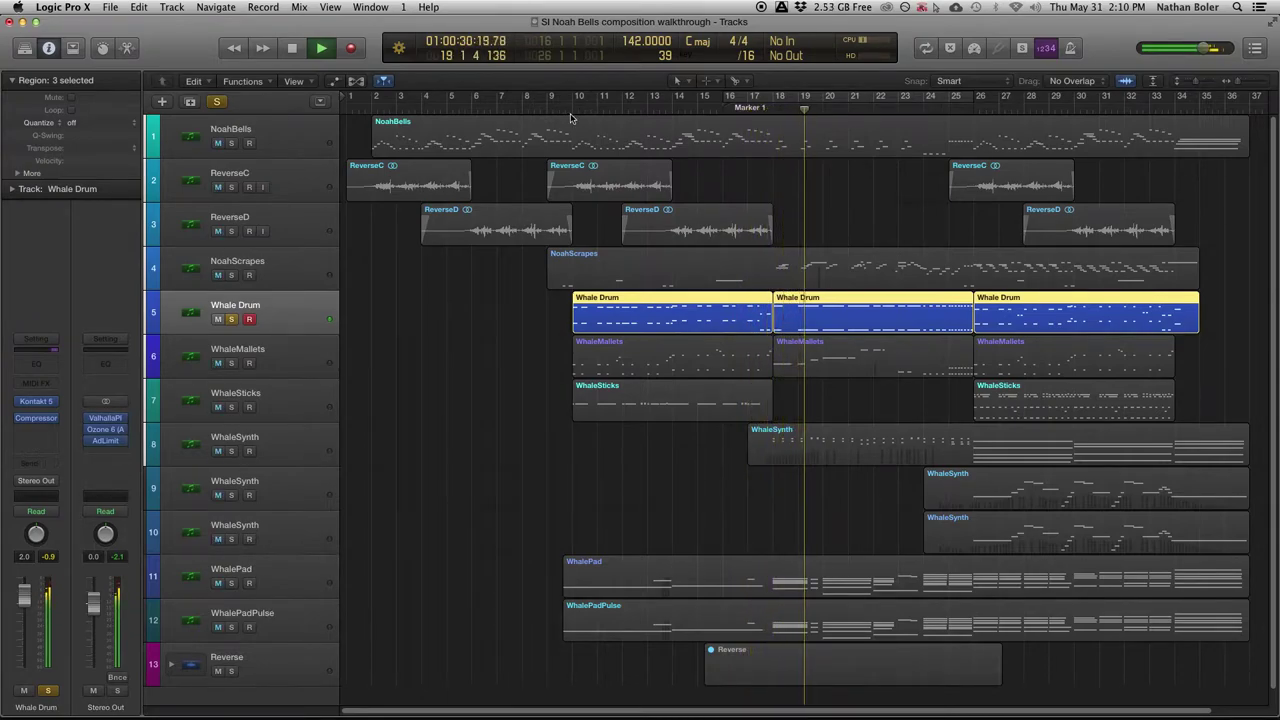
key("space")
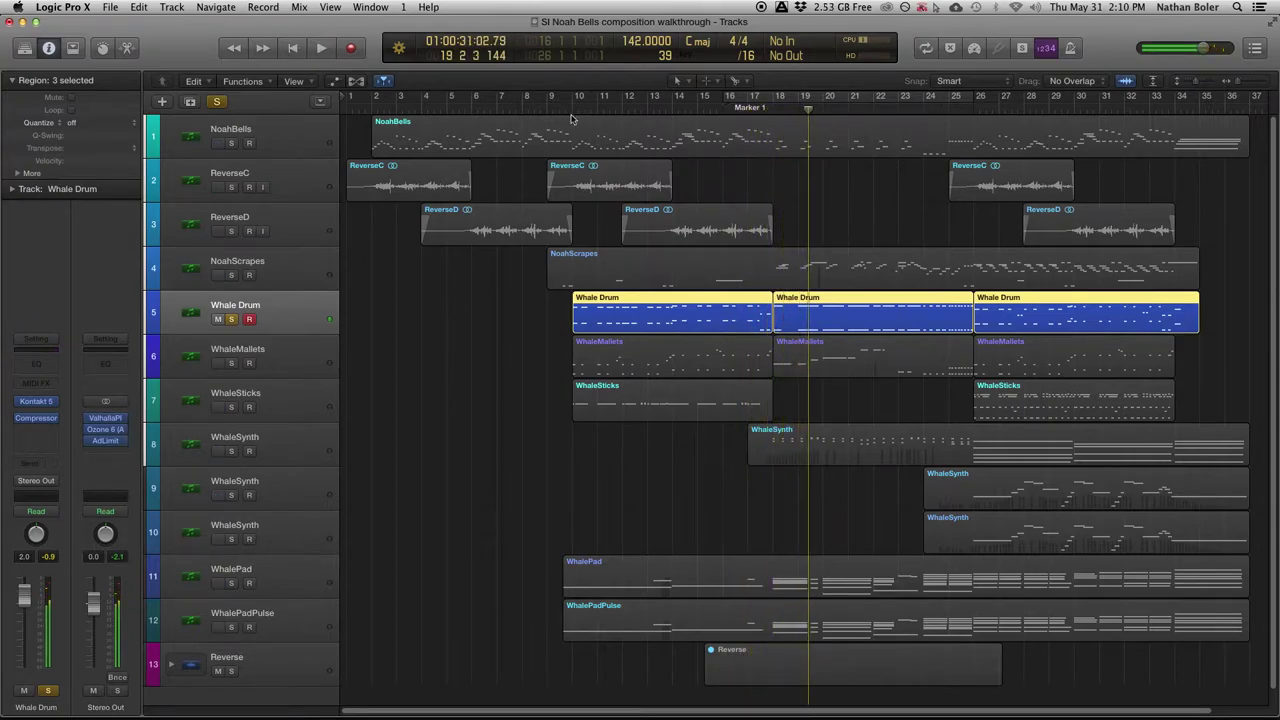
left_click(232, 319)
left_click(282, 357)
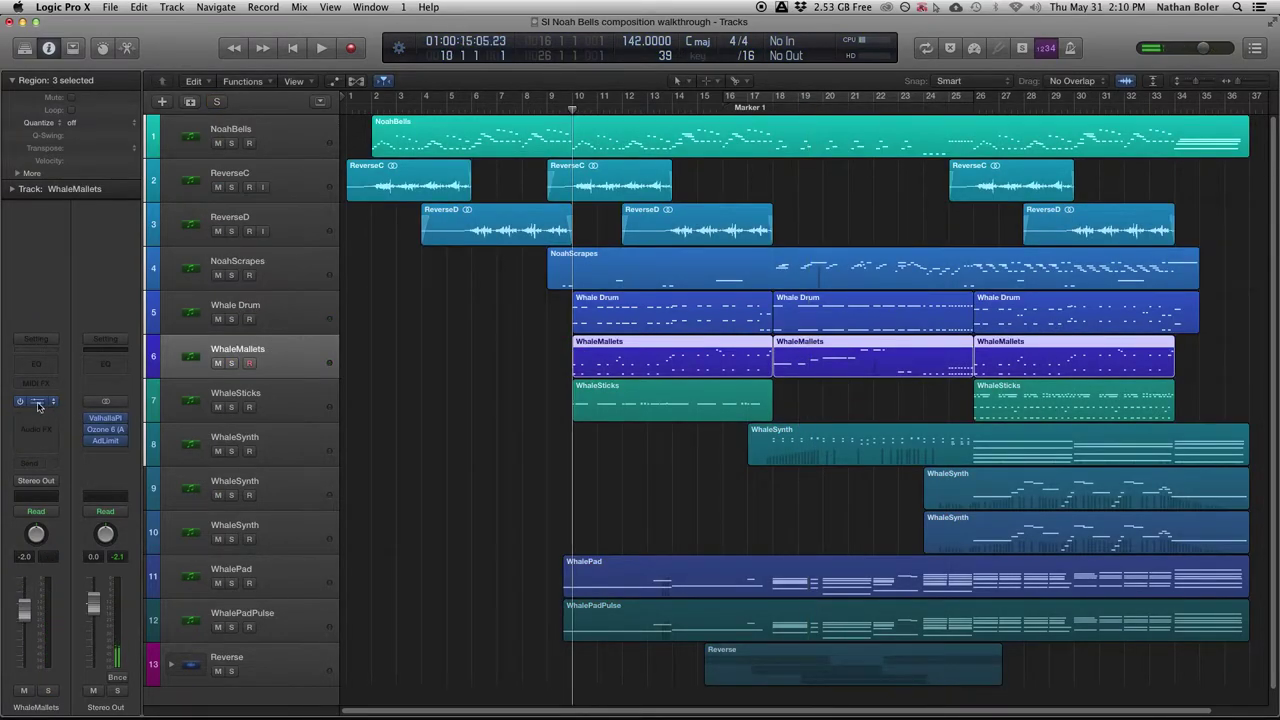
Solo WhaleMallets, play it through to bar 20, then unsolo it.
key("s")
key("space")
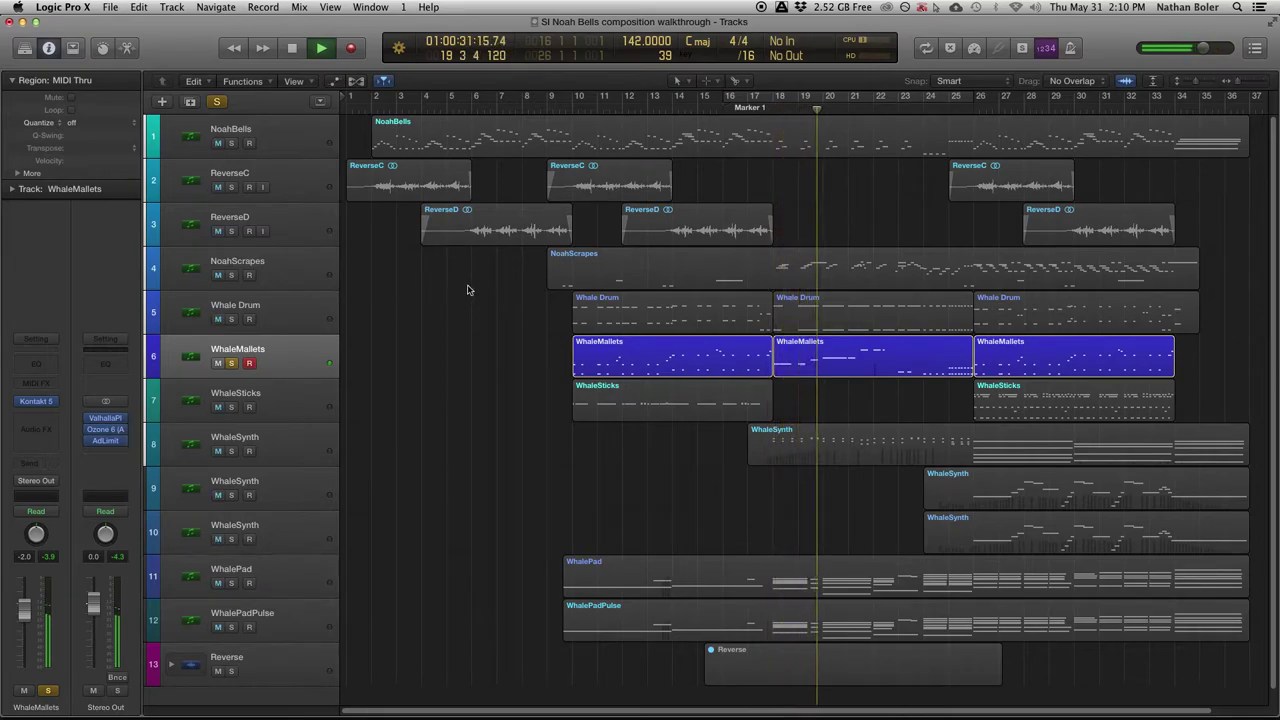
key("space")
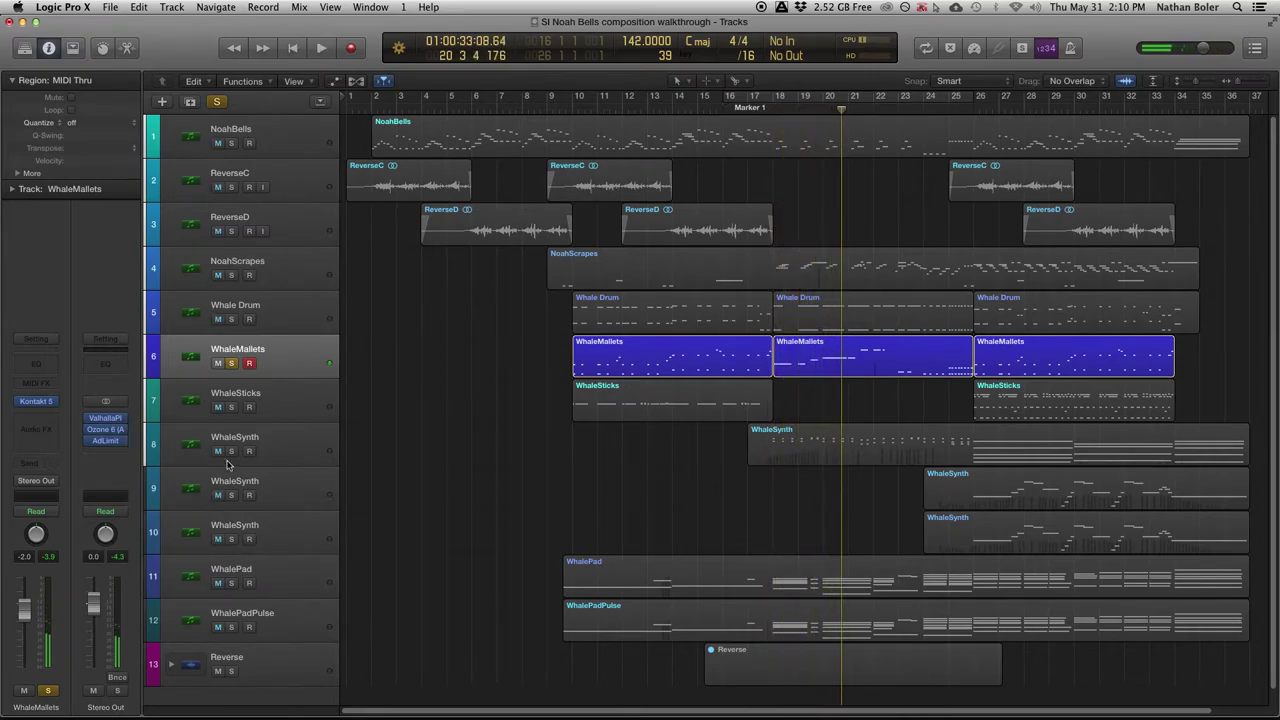
left_click(231, 366)
Solo and play WhaleSticks, showing its Kontakt instrument with the Wet Sticks preset kept.
left_click(247, 404)
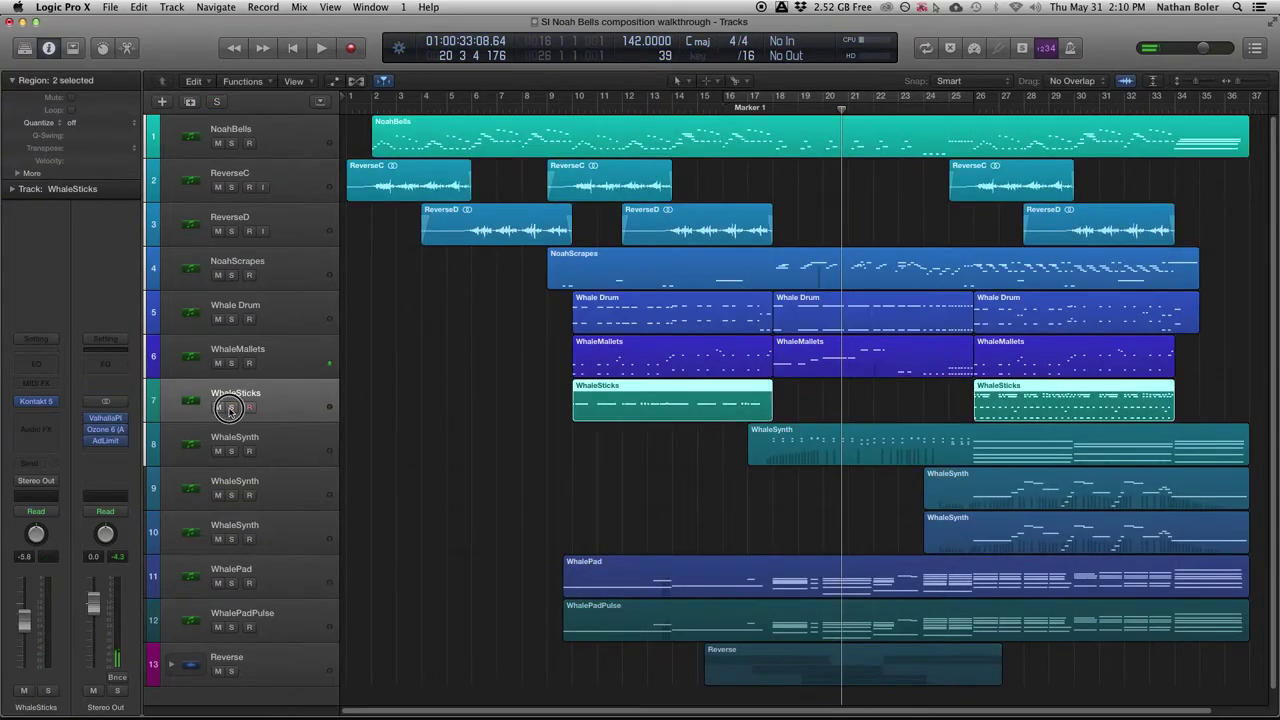
left_click(231, 407)
key("shift+space")
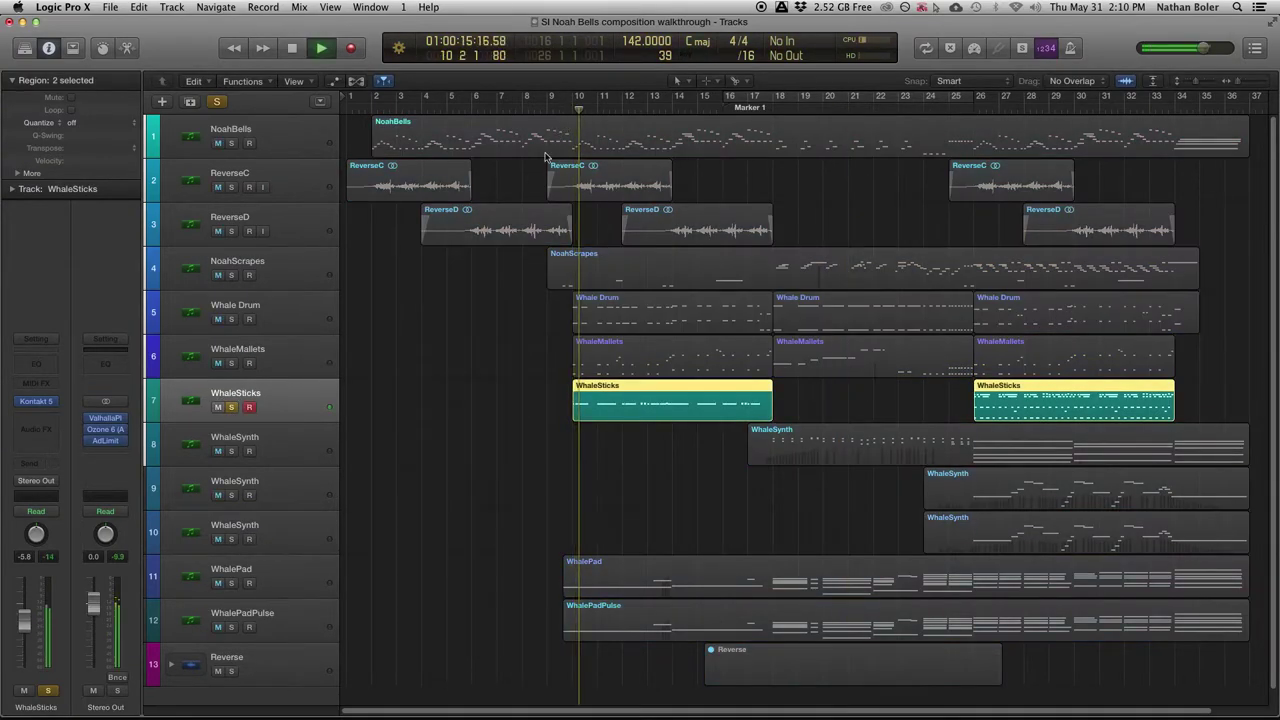
left_click(40, 402)
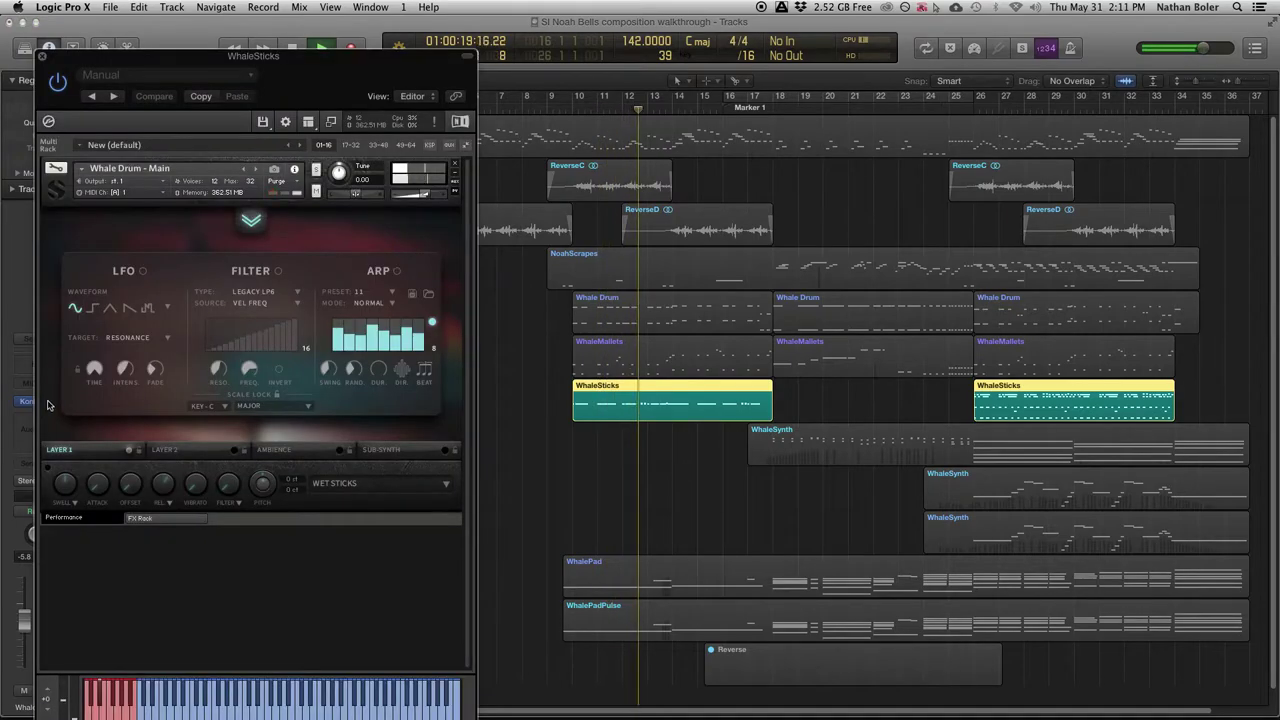
left_click(445, 485)
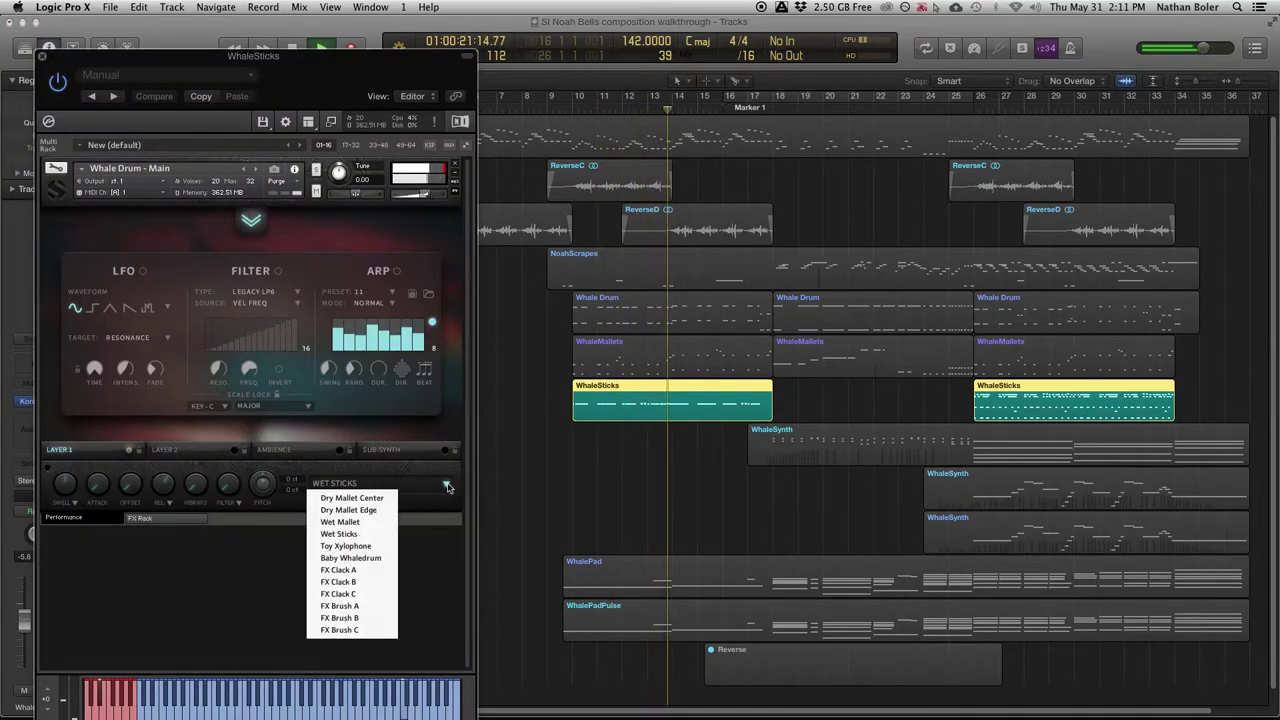
left_click(447, 487)
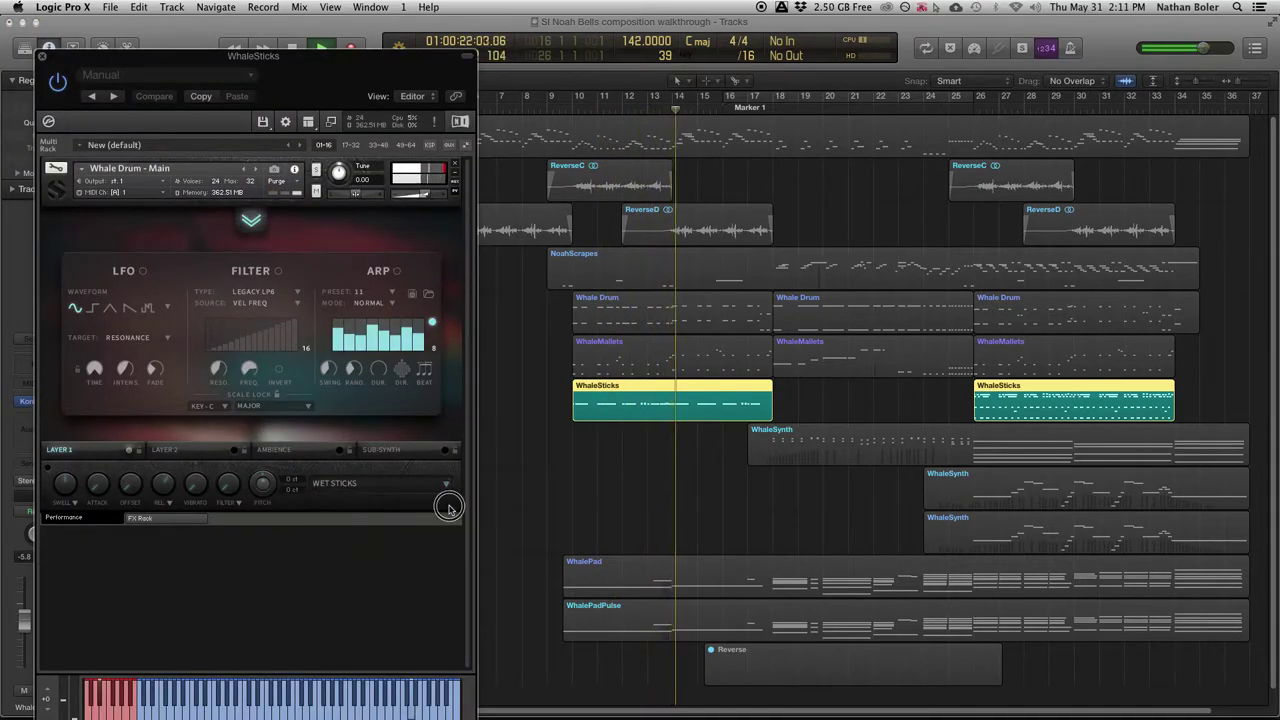
left_click(43, 58)
Deselect the WhaleSticks regions, jump playback ahead to bar 26, then stop.
left_click(549, 463)
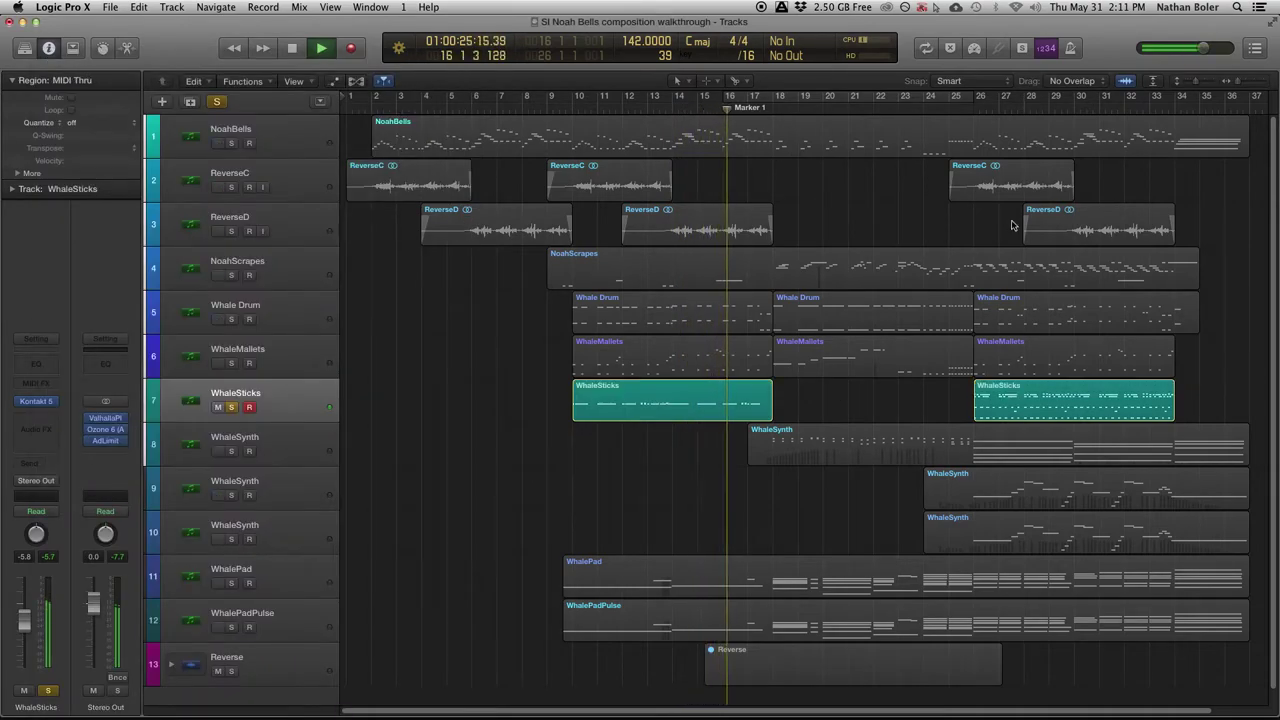
left_click(968, 110)
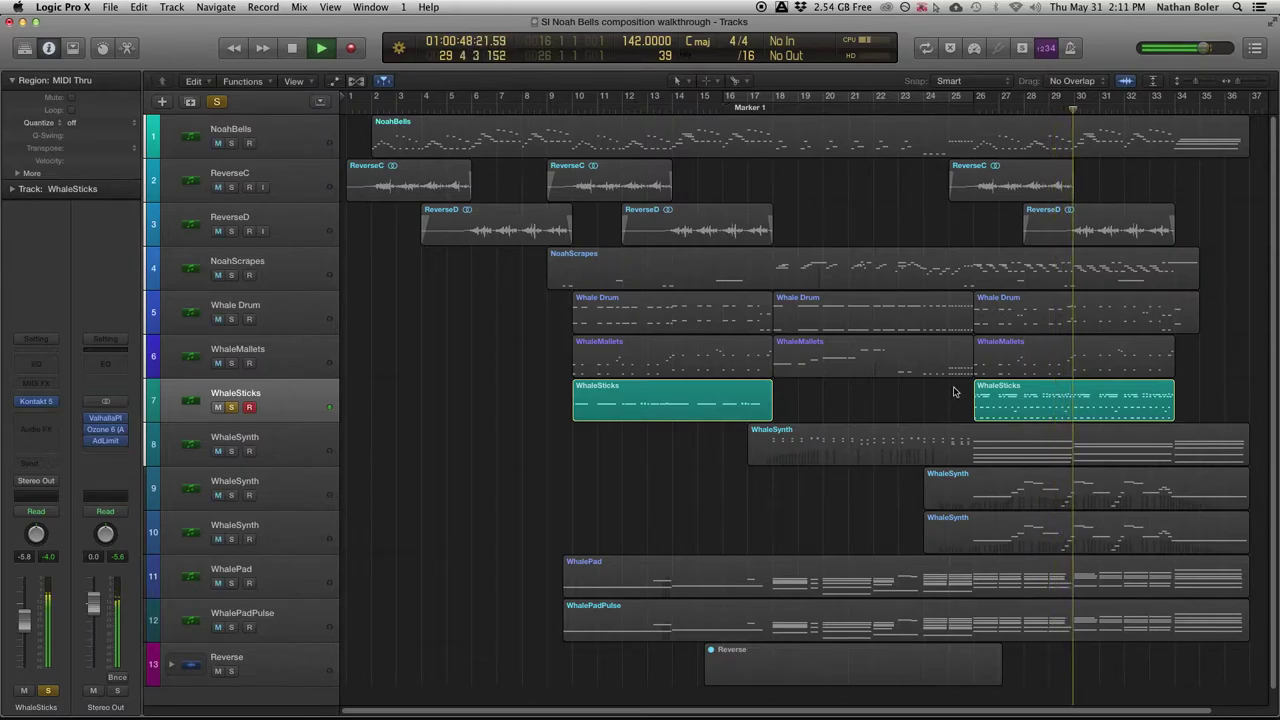
key("space")
Unsolo WhaleSticks, solo WhaleSynth track 8 from bar 16, and open its Kontakt instrument.
left_click(232, 408)
left_click(290, 452)
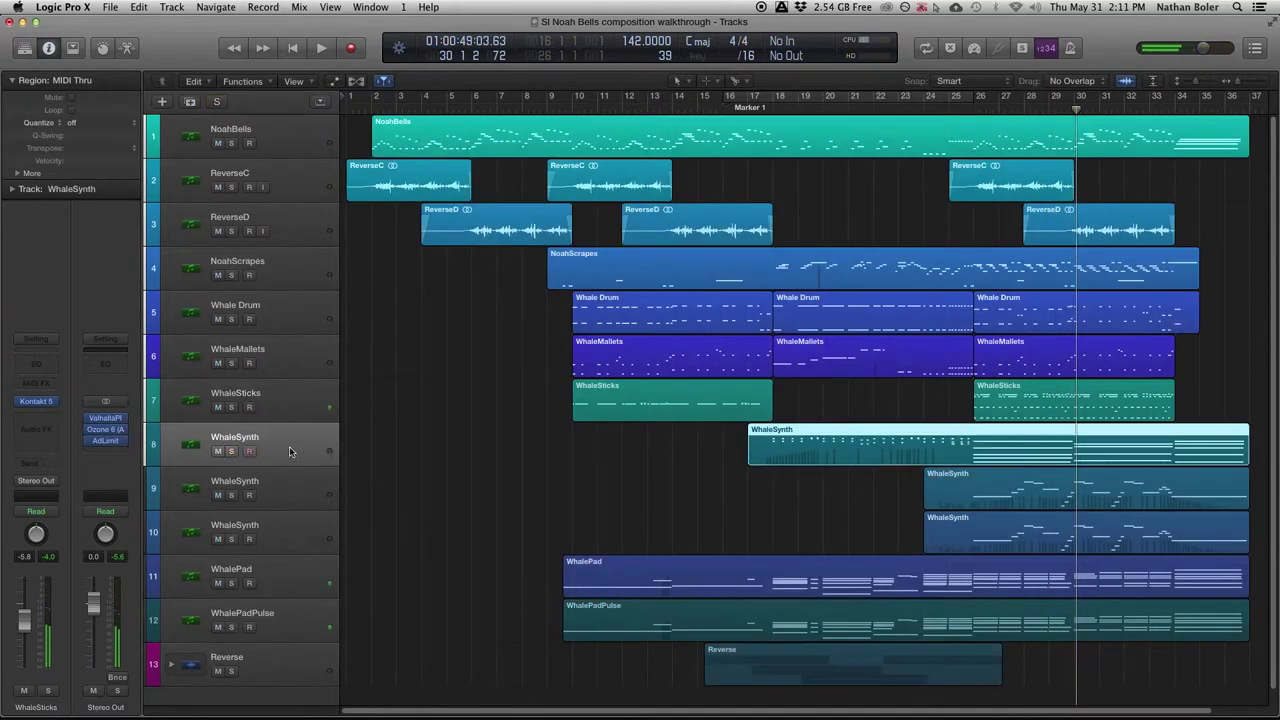
left_click(232, 452)
left_click(733, 104)
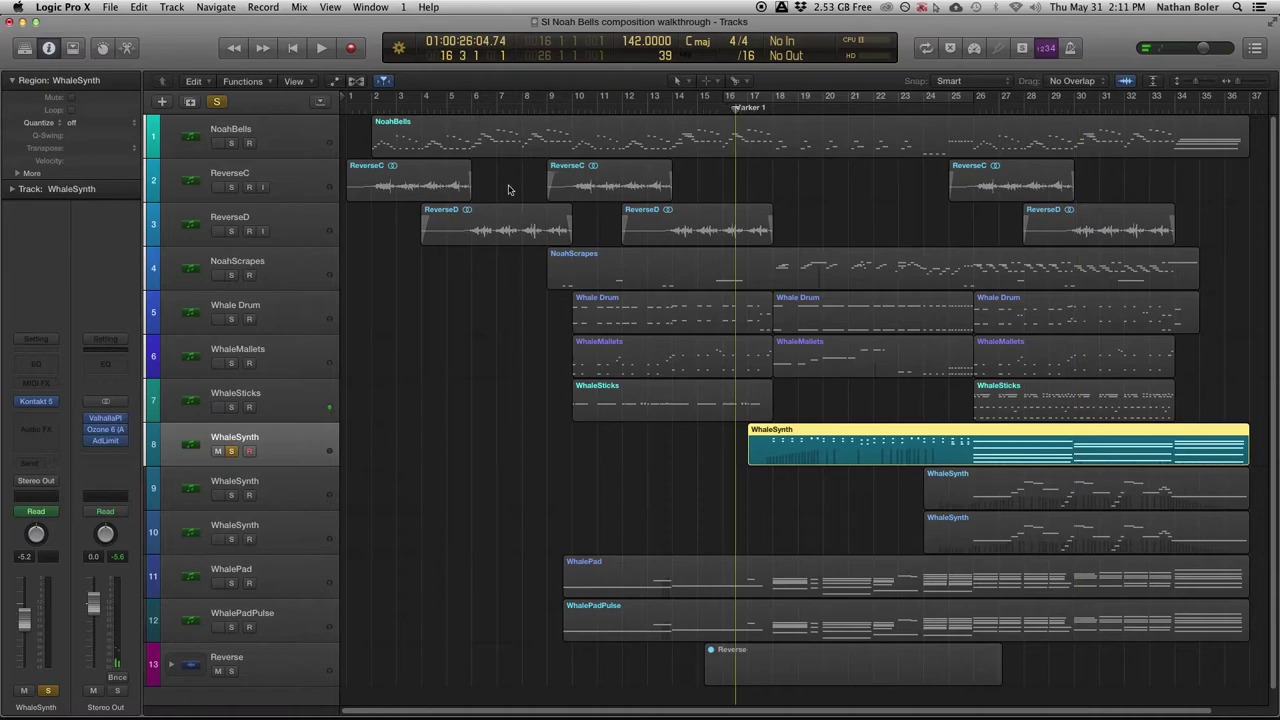
left_click(36, 403)
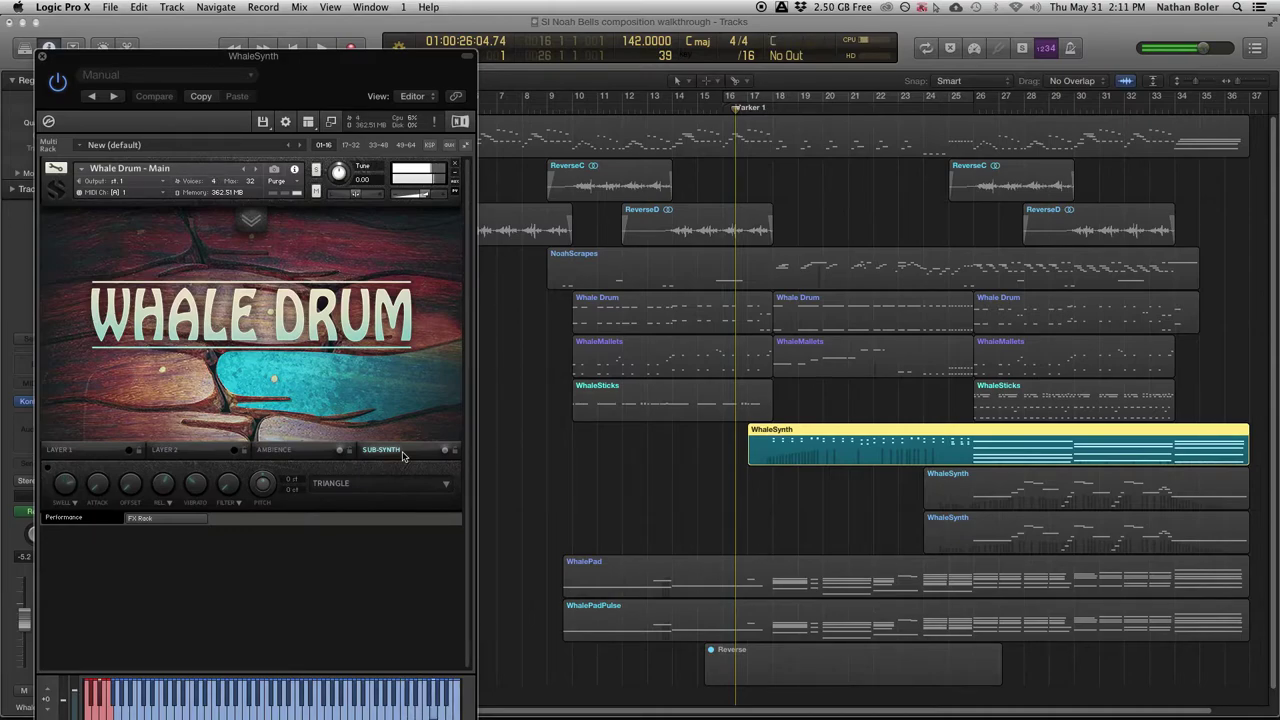
Check the filter types unchanged, close Kontakt, play through to bar 28, then unsolo track 8.
left_click(239, 503)
left_click(318, 513)
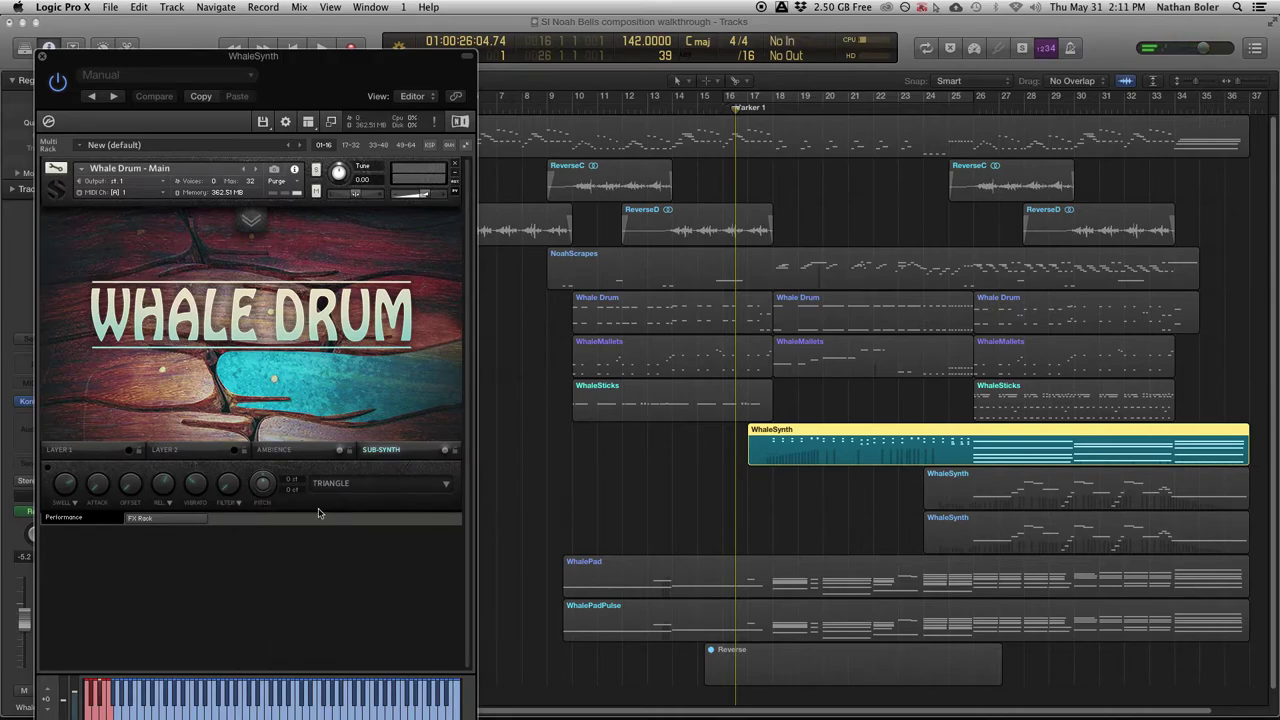
key("super+w")
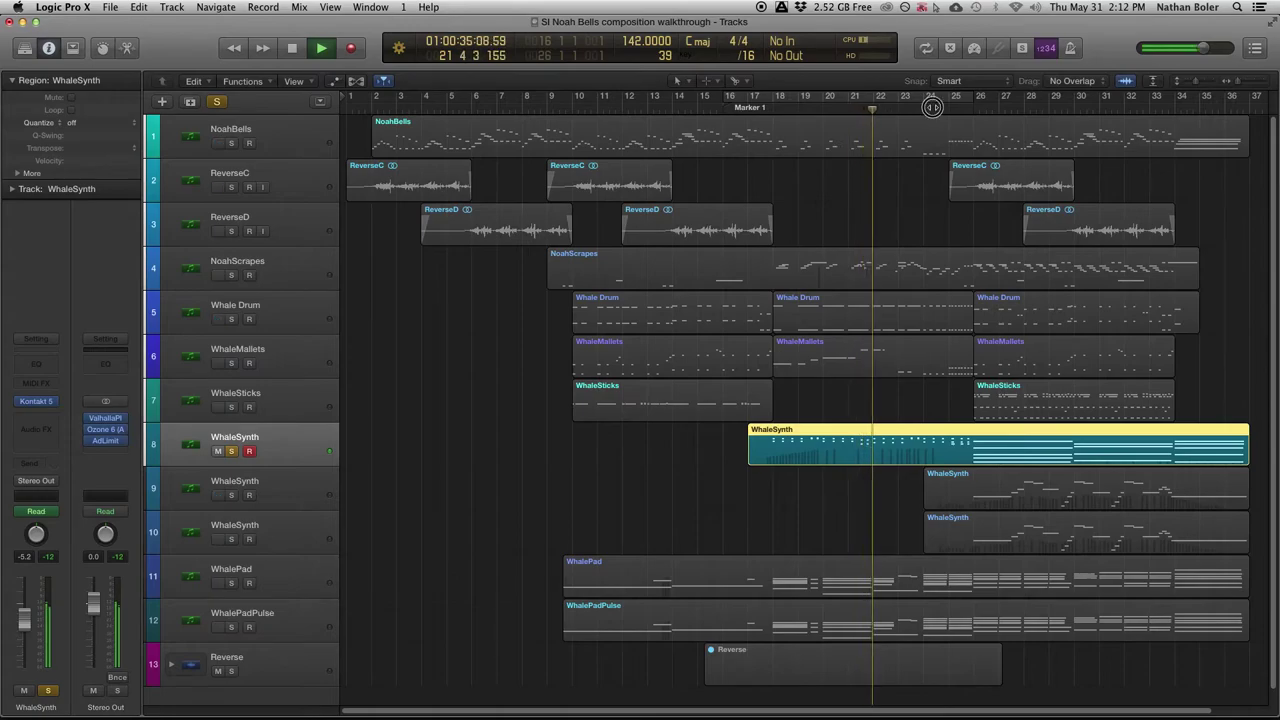
key("period")
key("period")
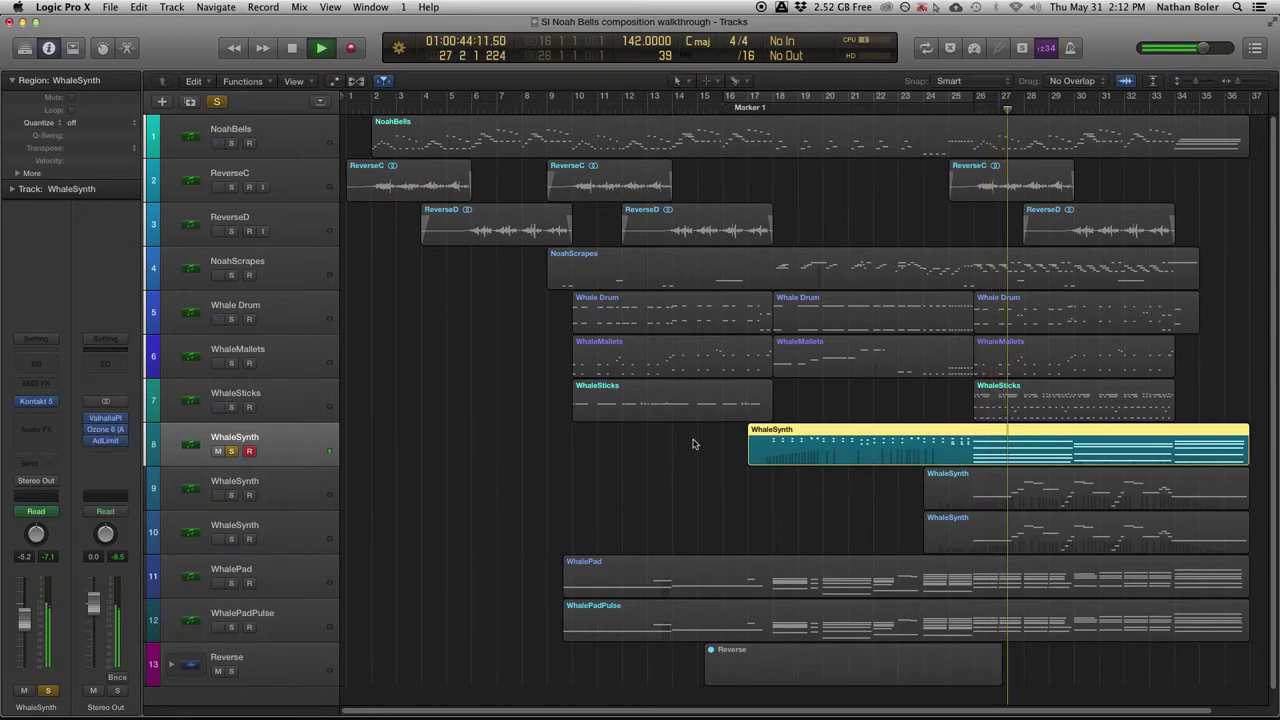
key("space")
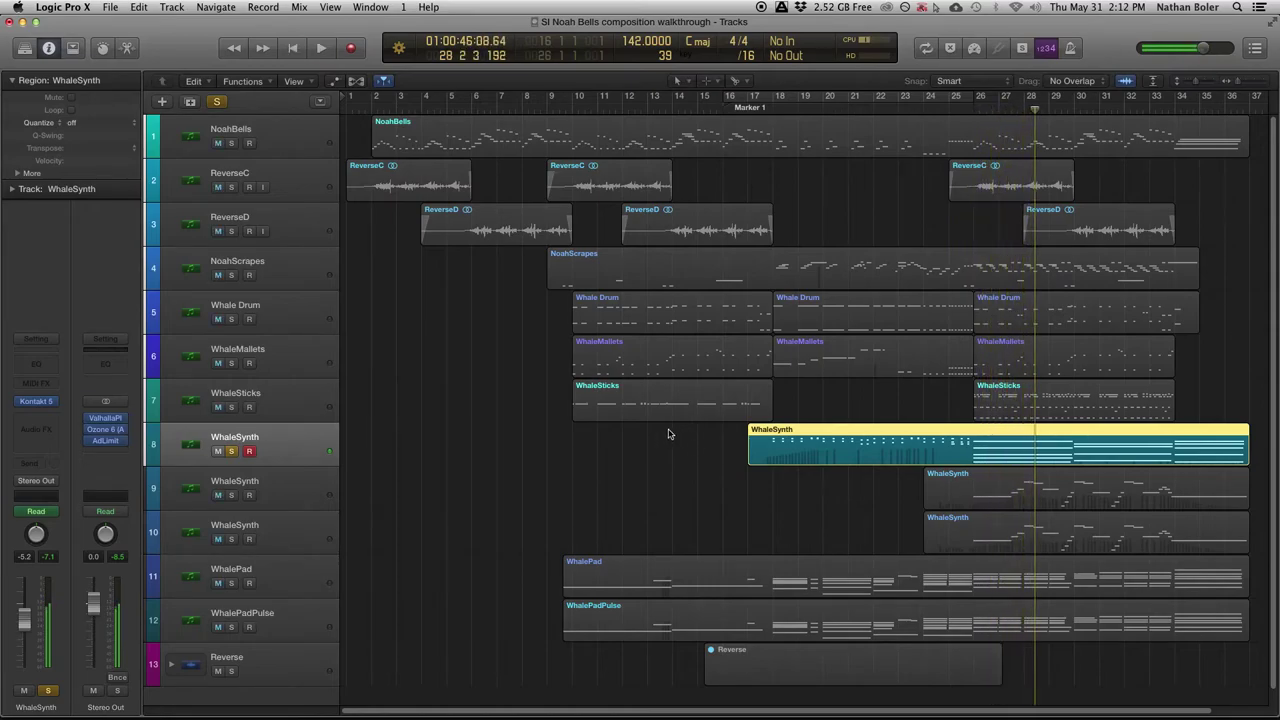
left_click(231, 452)
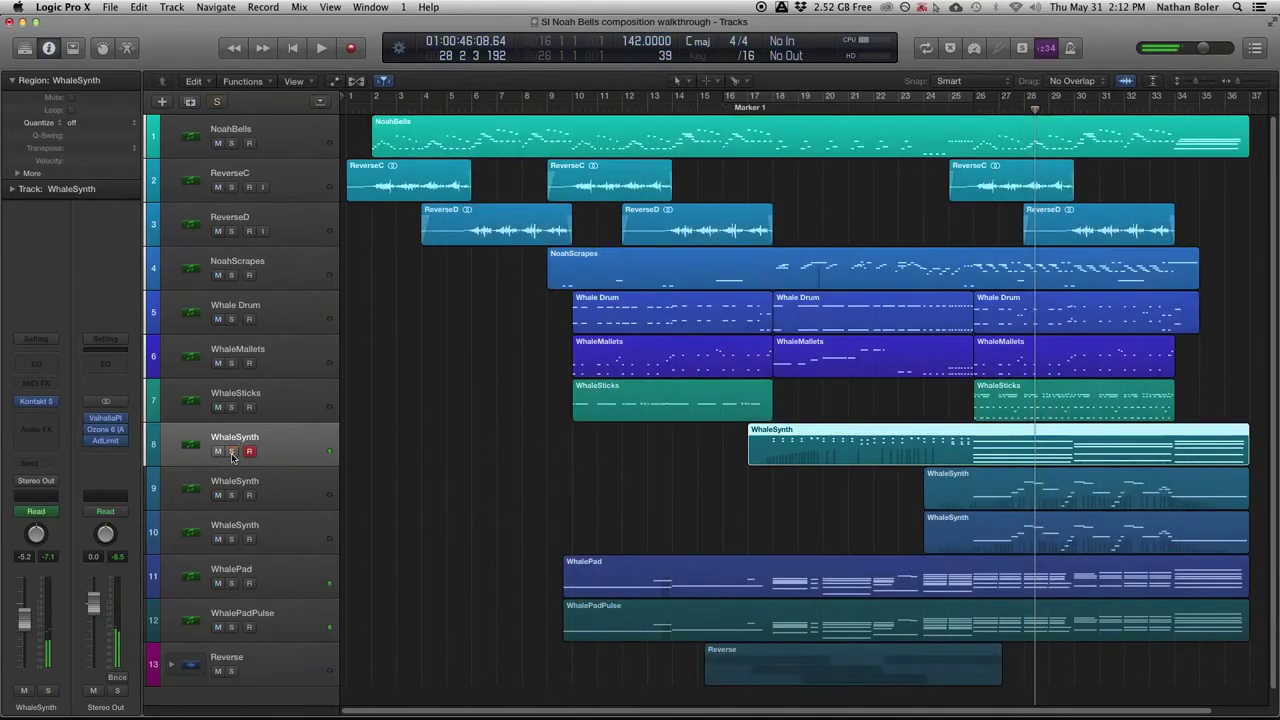
Solo WhaleSynth track 9, set the playhead to bar 24, and show its Kontakt Whale Drum instrument.
left_click(268, 495)
left_click(231, 495)
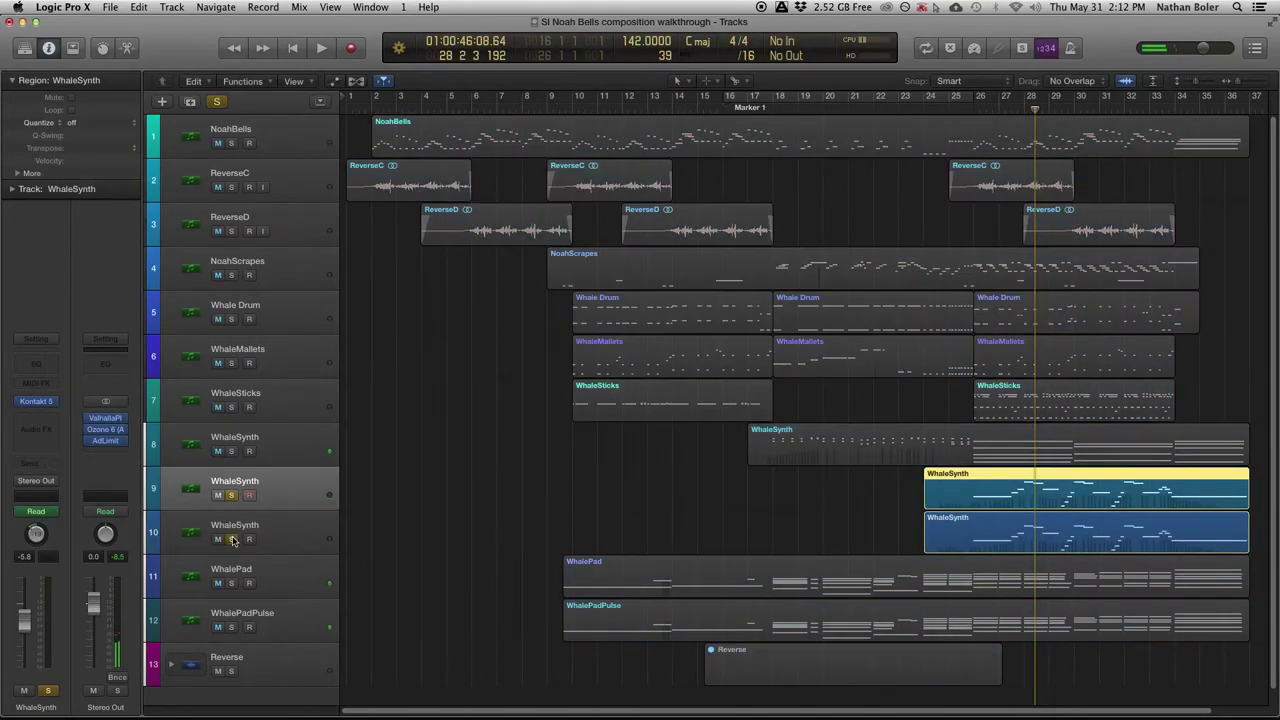
left_click(924, 106)
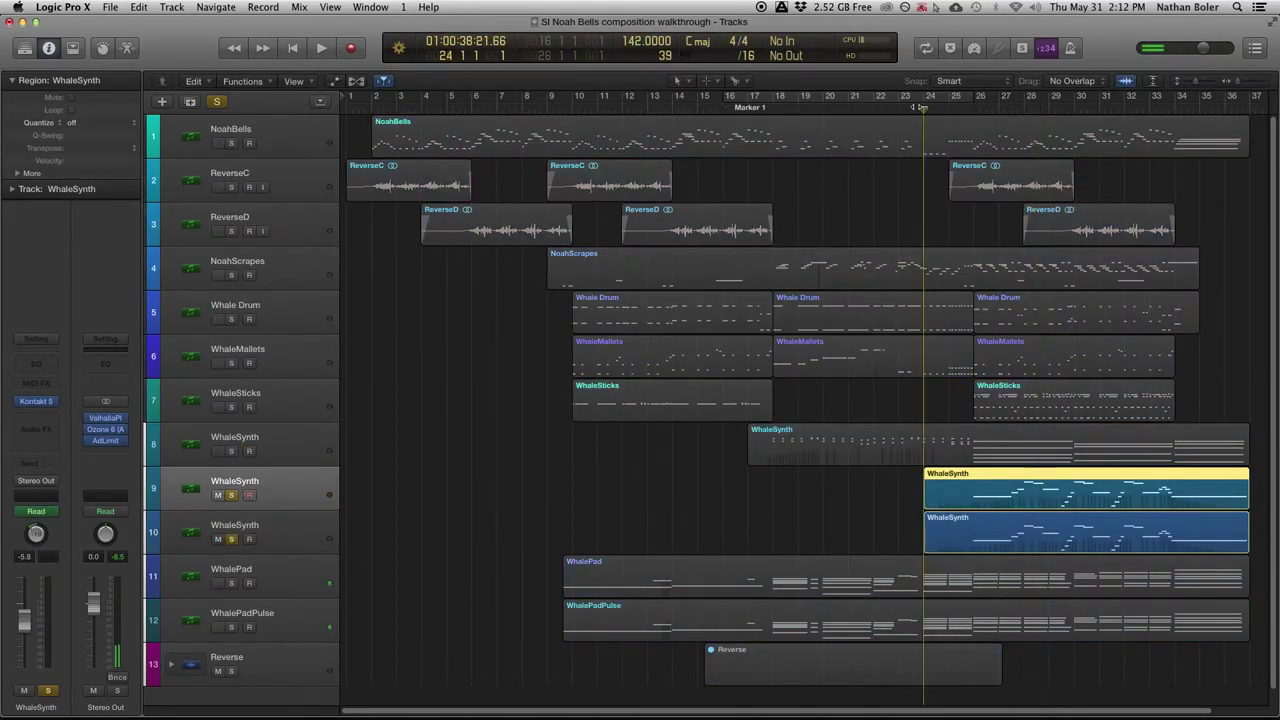
left_click(40, 401)
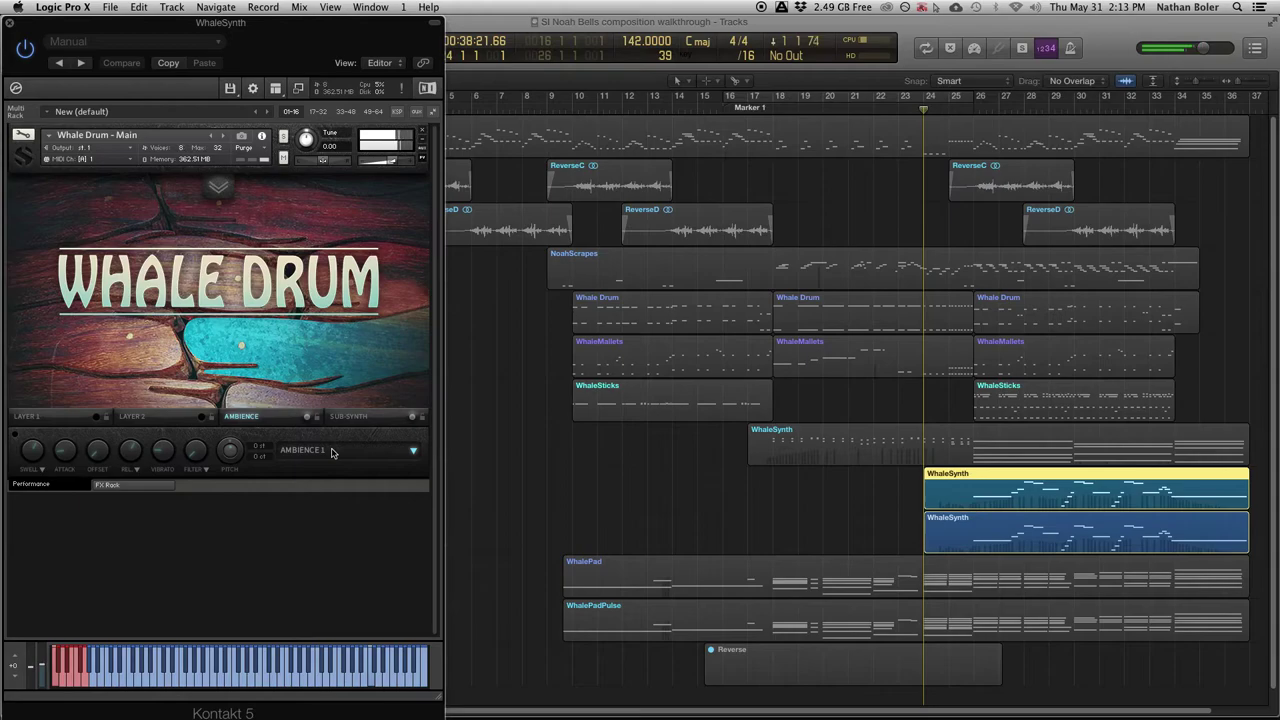
left_click(10, 23)
Play track 9 from bar 24 to bar 36, then stop and reselect the track.
key("space")
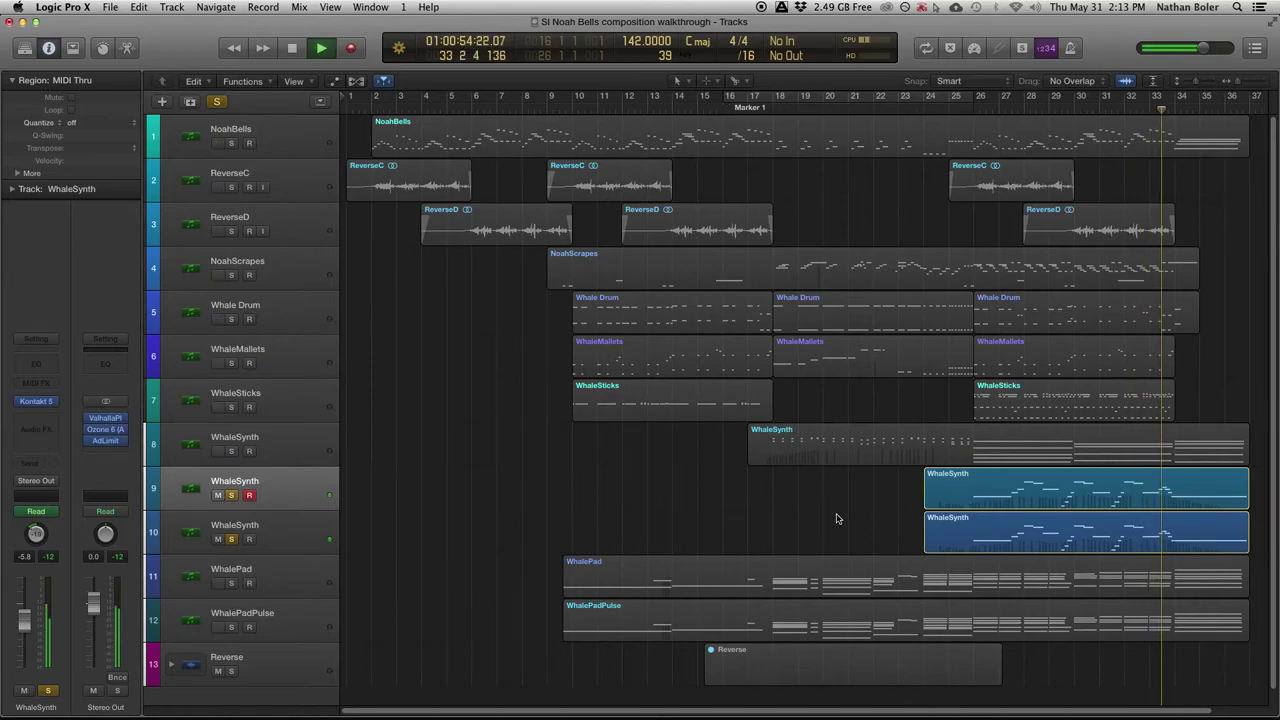
scroll(837, 518, "right", 3)
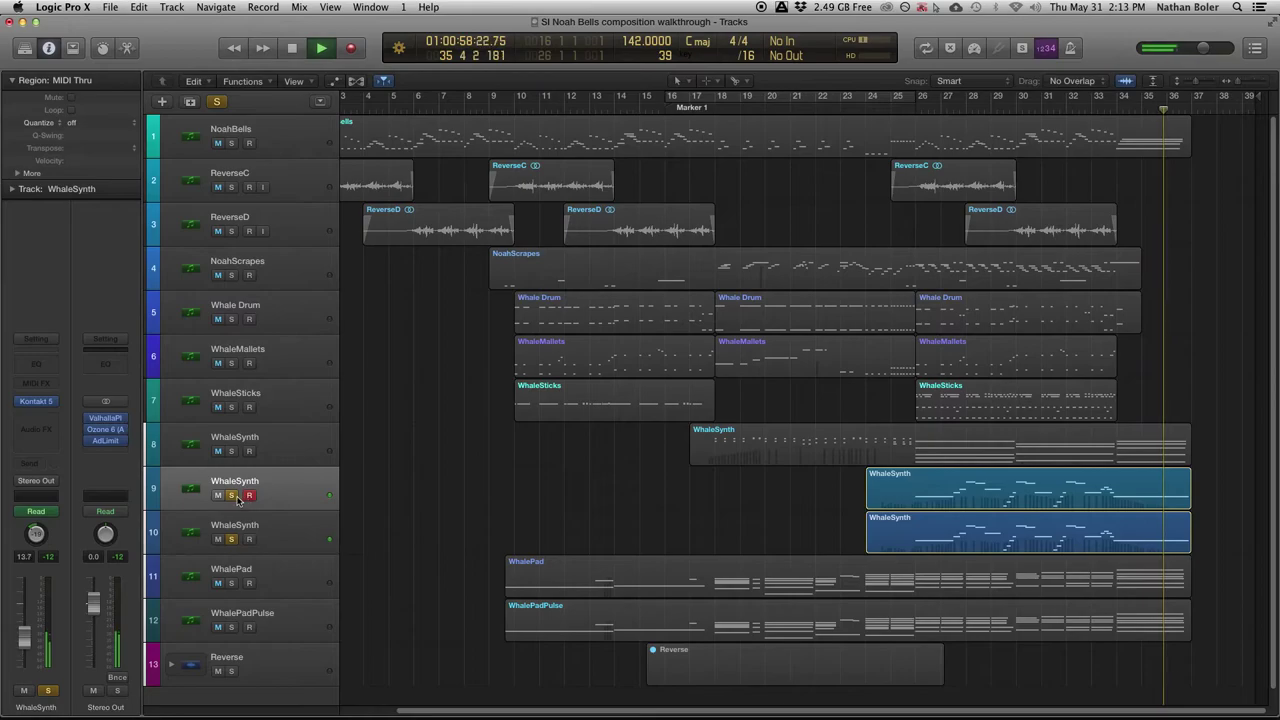
key("space")
left_click(291, 478)
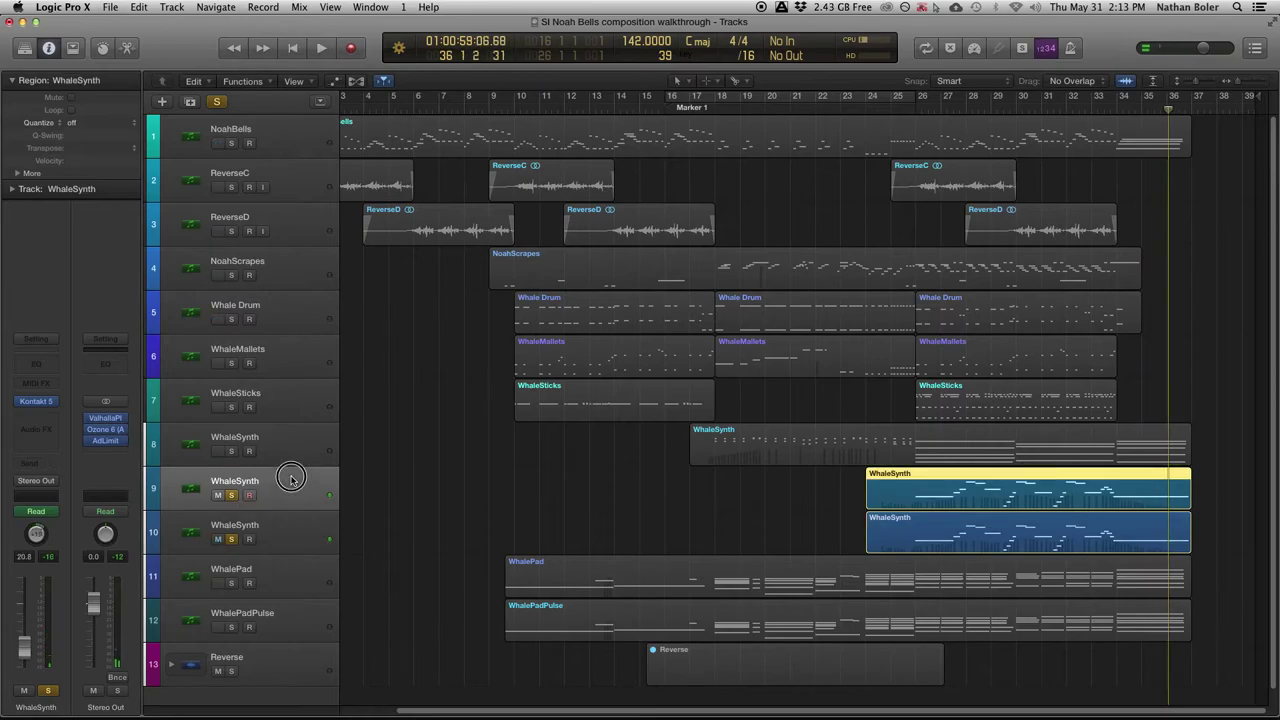
Solo WhalePad and WhalePadPulse, show its Fast Tremolo, and play from bar 17 to just before 25.
left_click(230, 541)
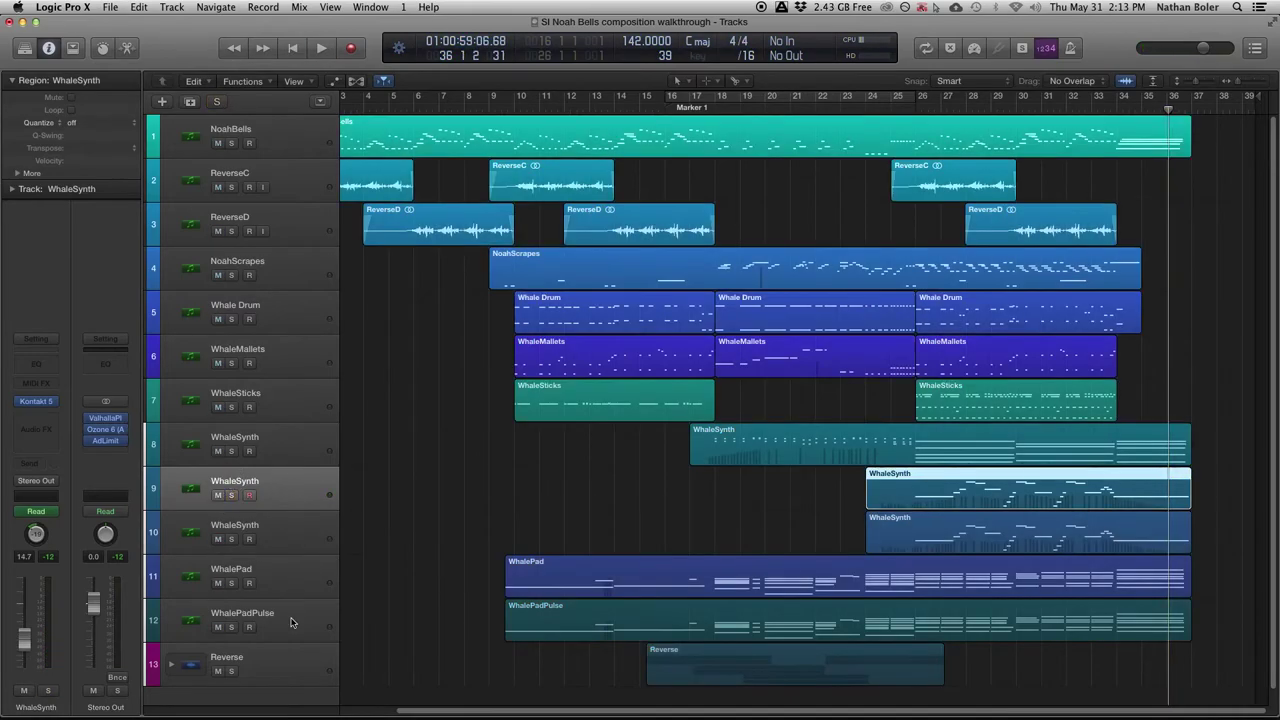
left_click(288, 578)
left_click(231, 583)
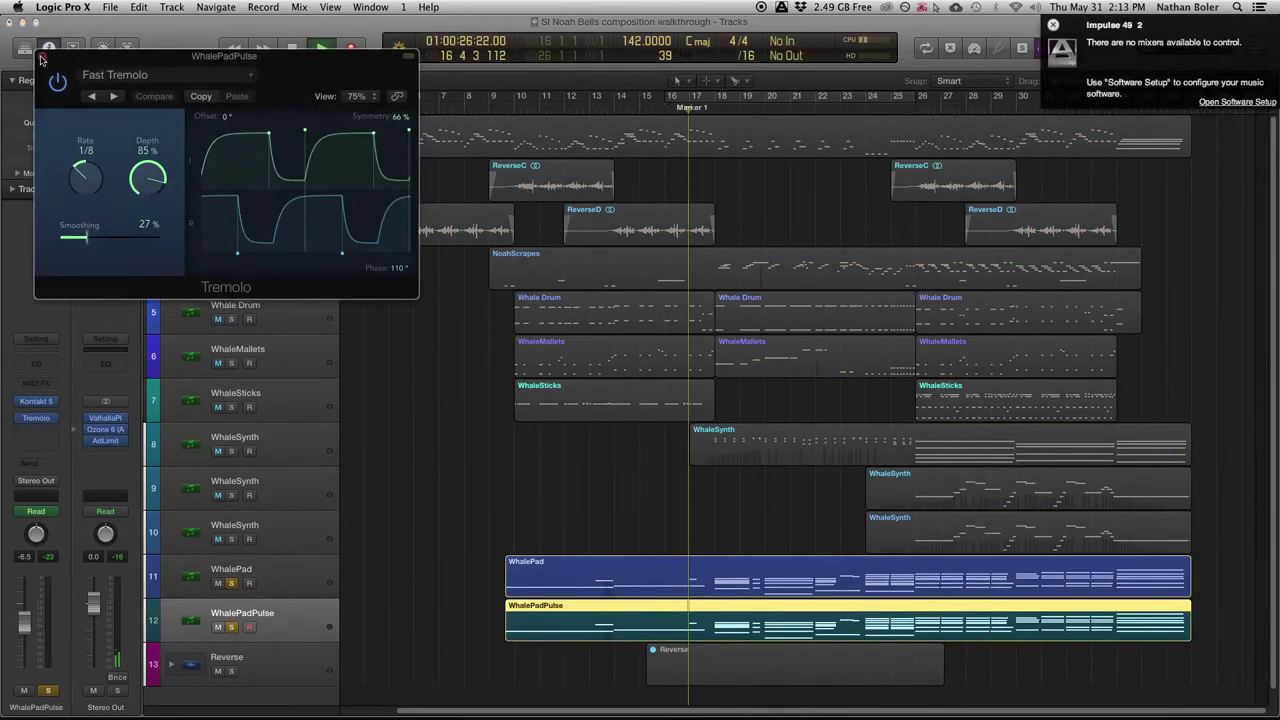
key("super+w")
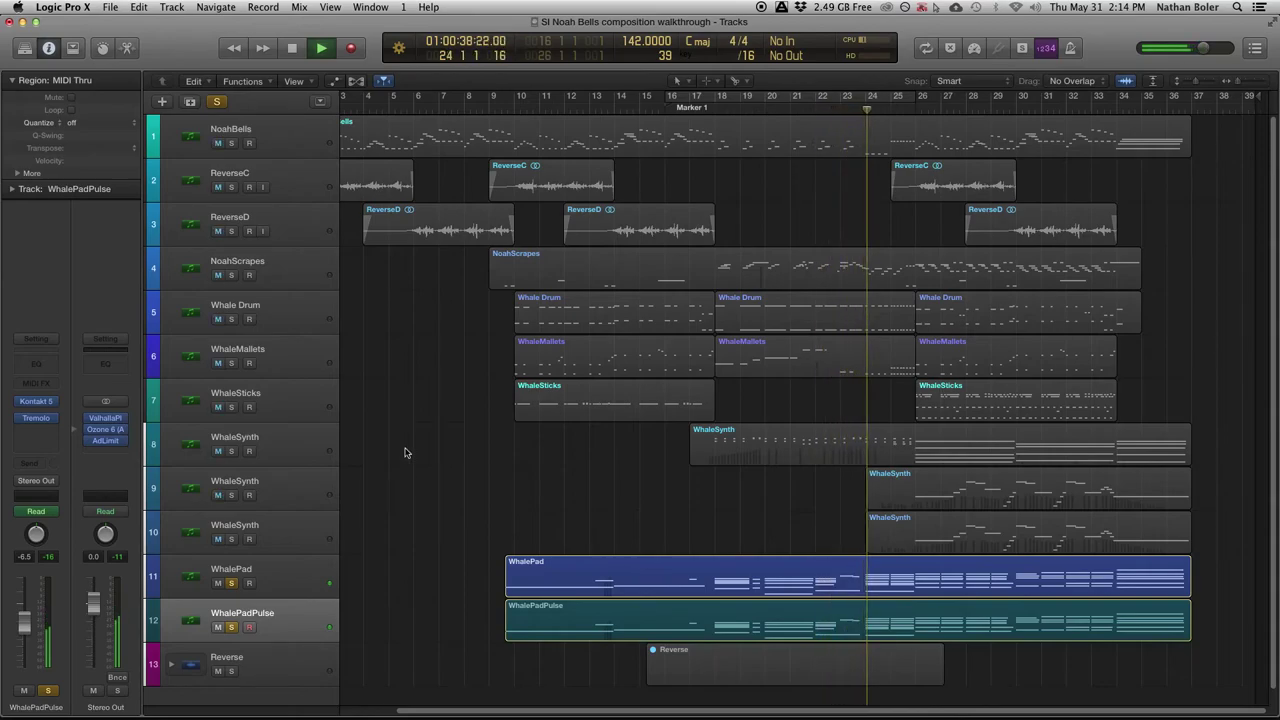
key("space")
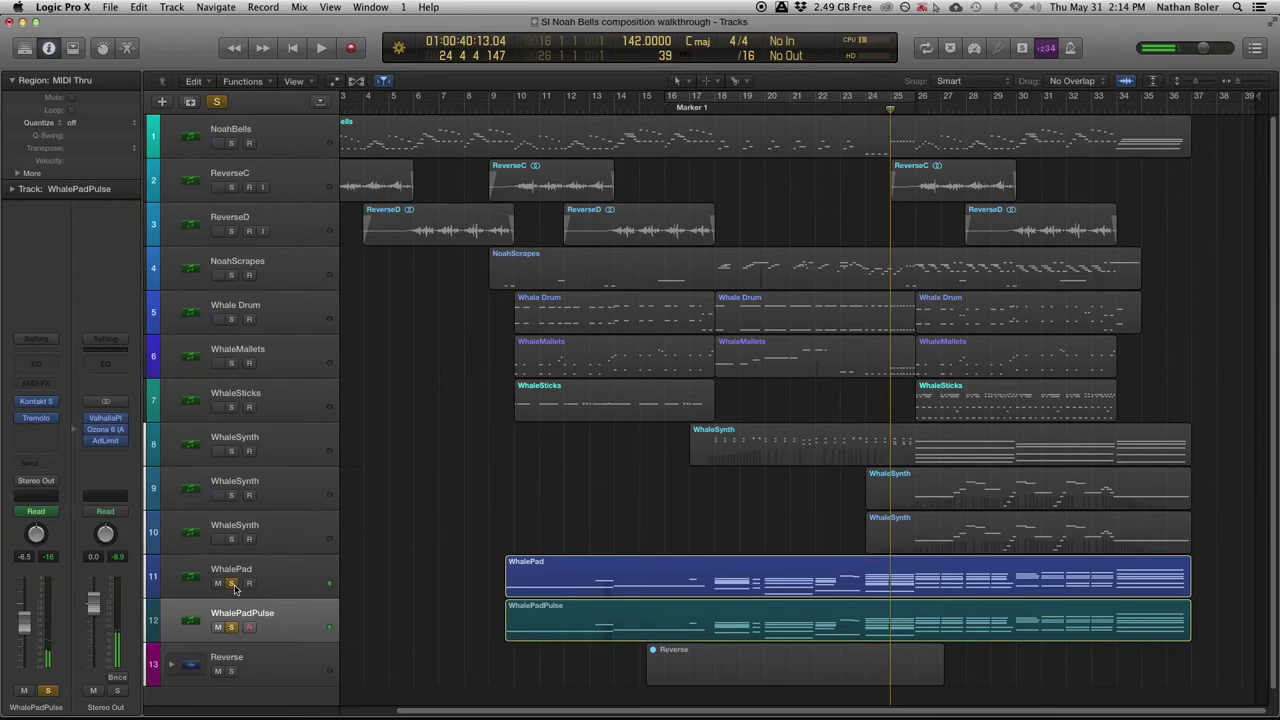
Unsolo the pads, then expand the Reverse stack and play it soloed from bar 15 through RevL and RevR.
left_click(232, 584)
key("Down")
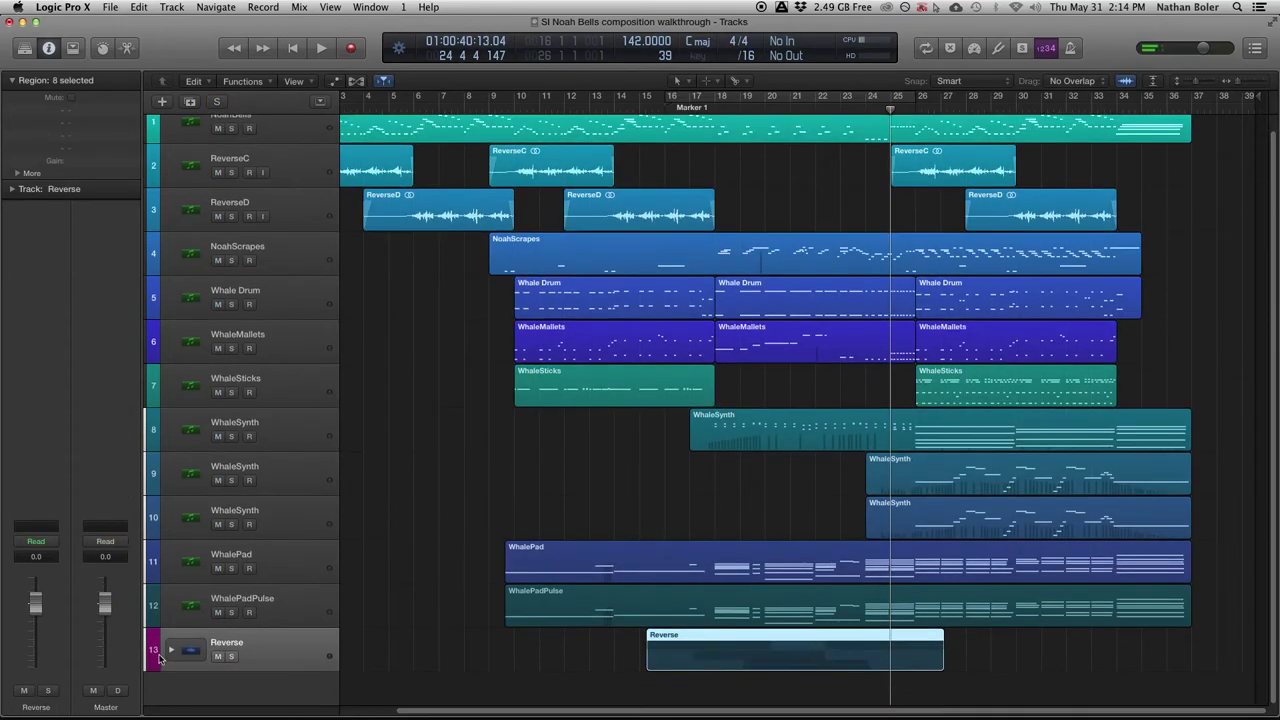
left_click(170, 650)
scroll(371, 543, "down", 5)
key("shift+space")
key("s")
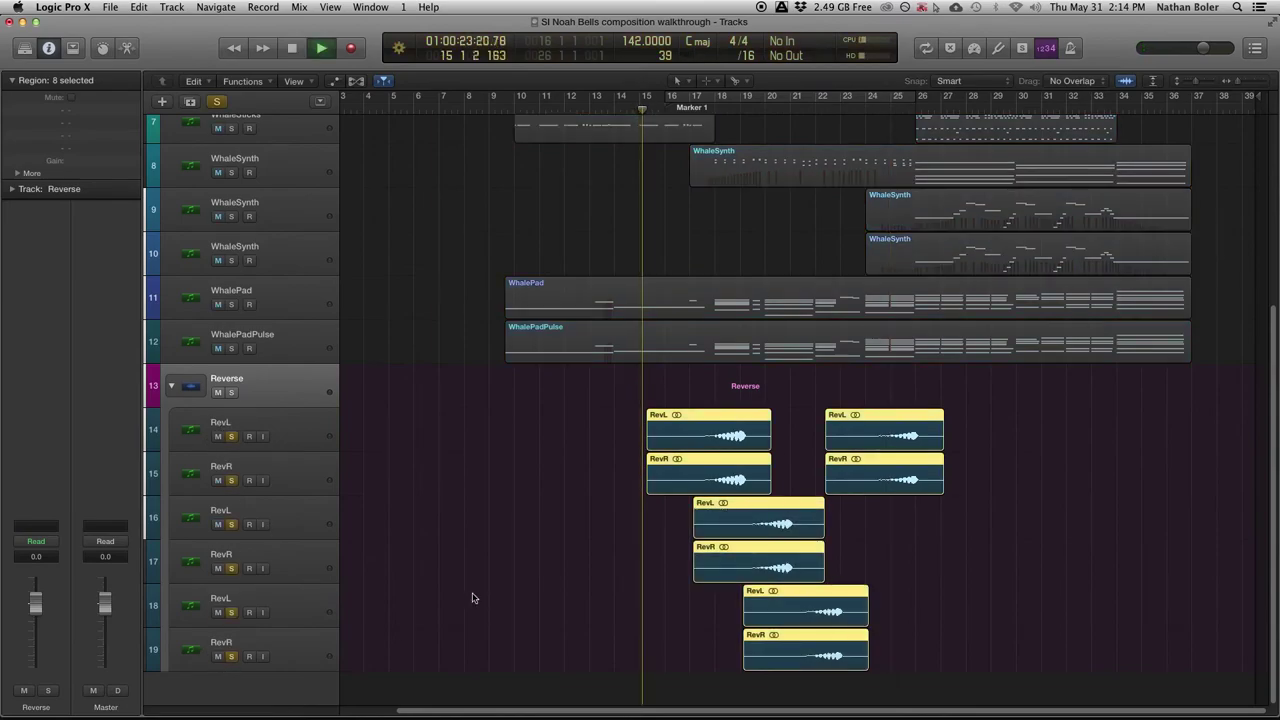
left_click(300, 468)
left_click(300, 422)
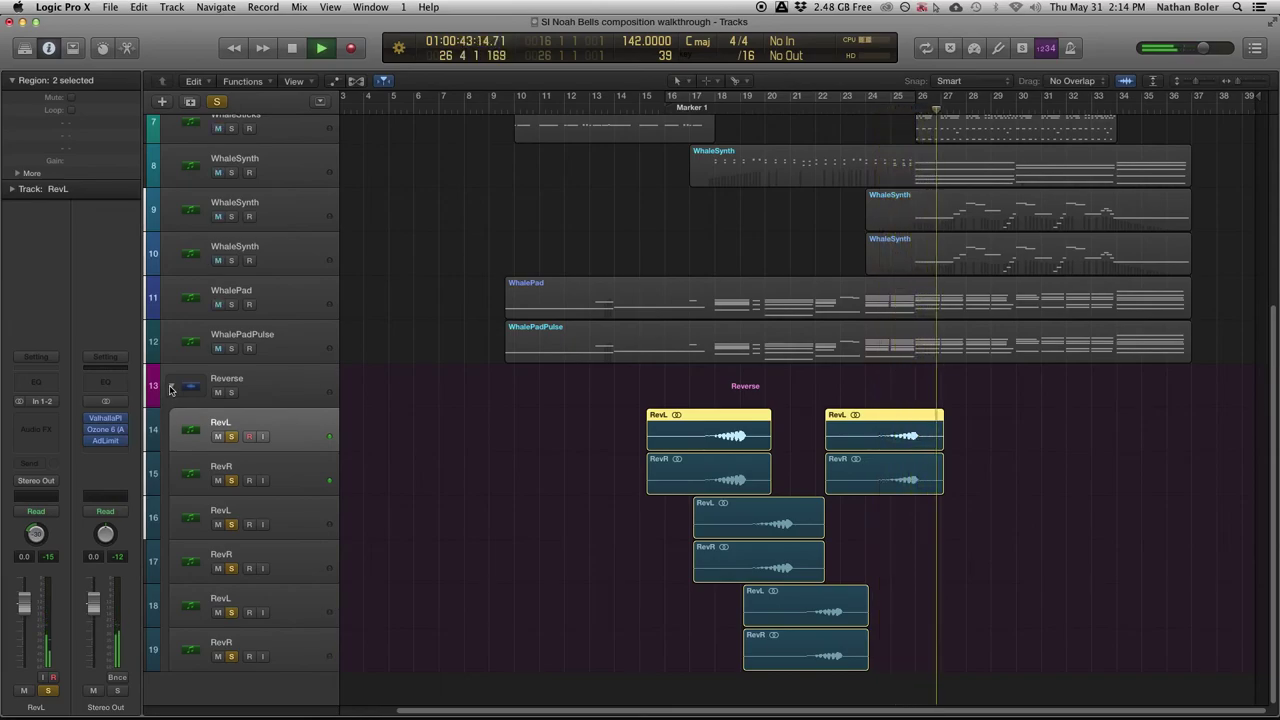
Collapse the Reverse stack, stop and clear solos, and show WhalePadPulse's Kontakt Whale Drum – Main patch.
left_click(170, 389)
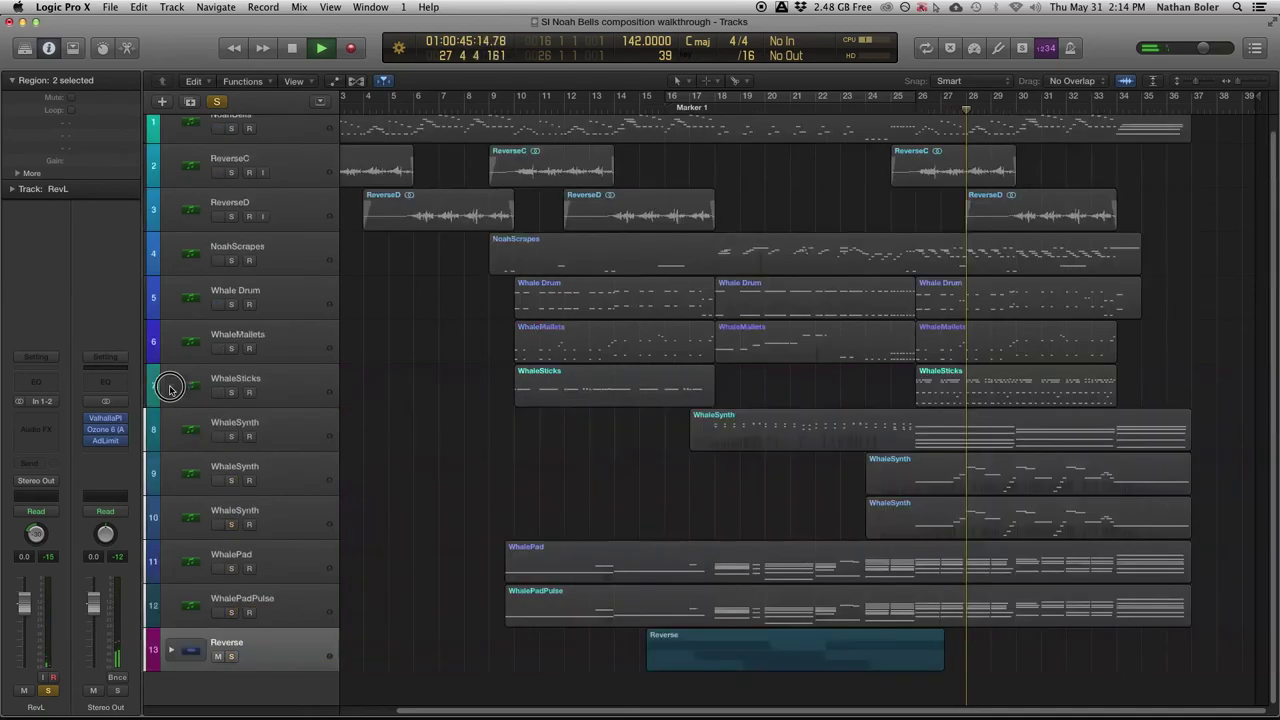
key("space")
key("s")
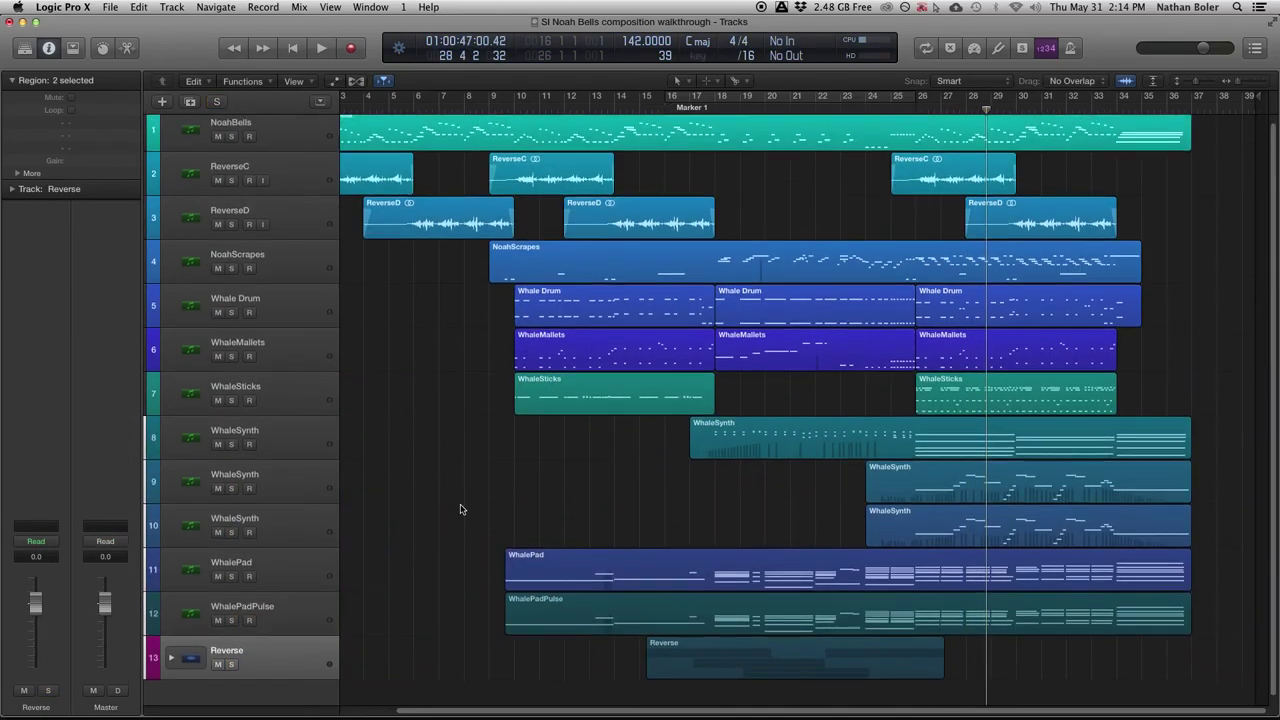
scroll(460, 510, "left", 2)
left_click(600, 620)
key("v")
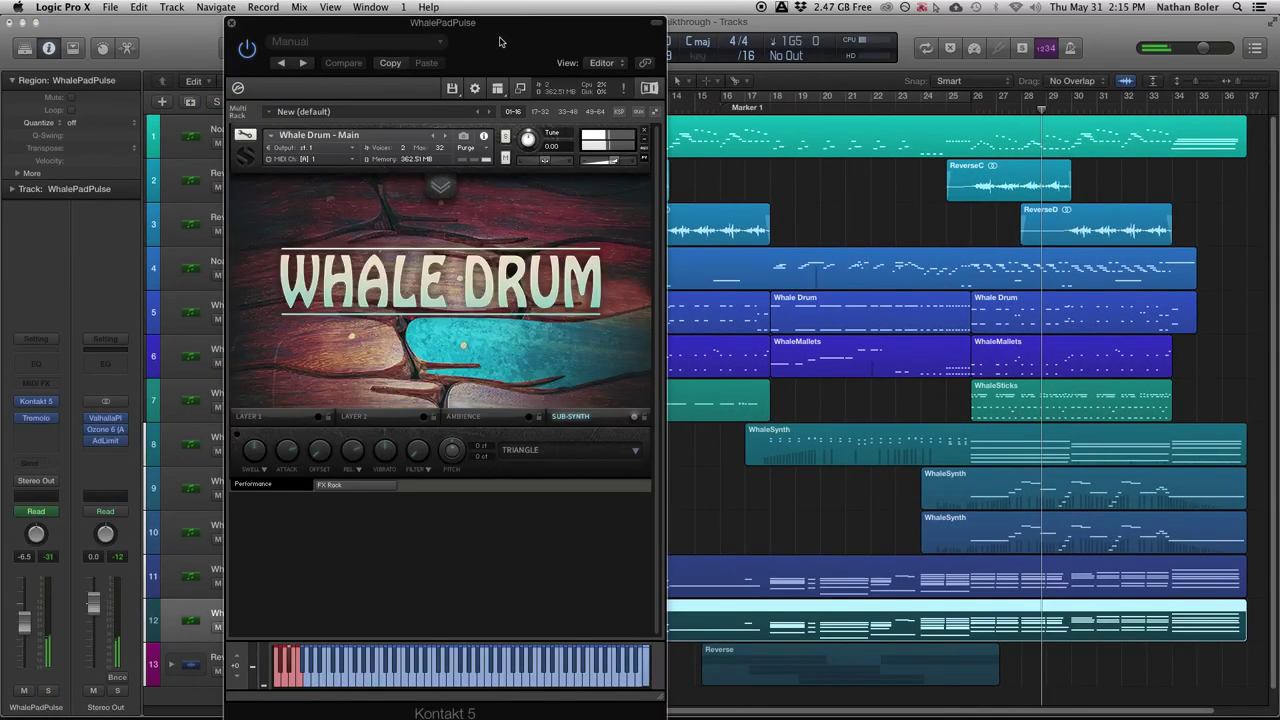